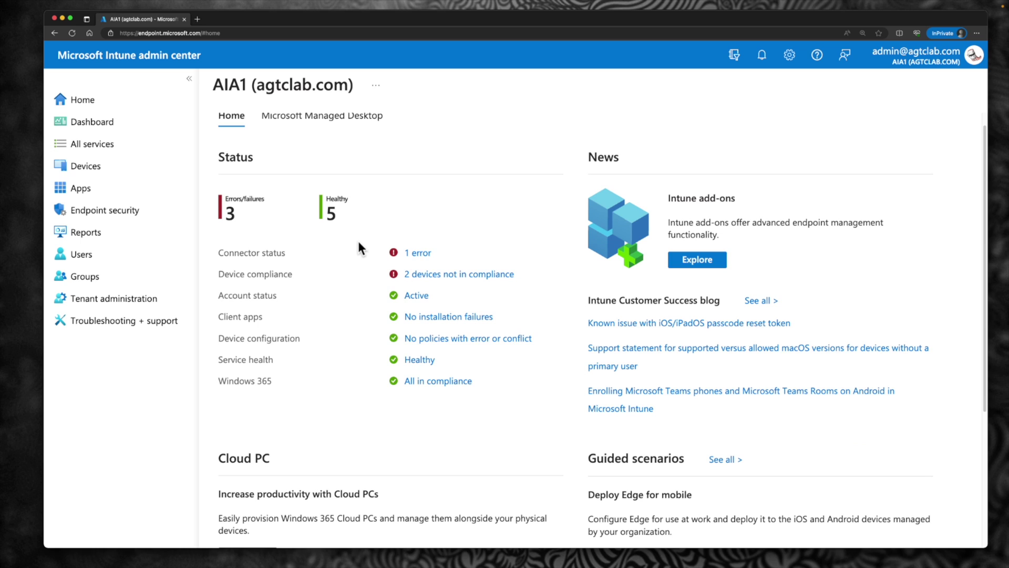
Open the Devices overview listing 3 Windows, 1 iOS/iPadOS and 1 Android device
{"action": "scroll", "coordinate": [358, 242], "scroll_direction": "down", "scroll_amount": 1}
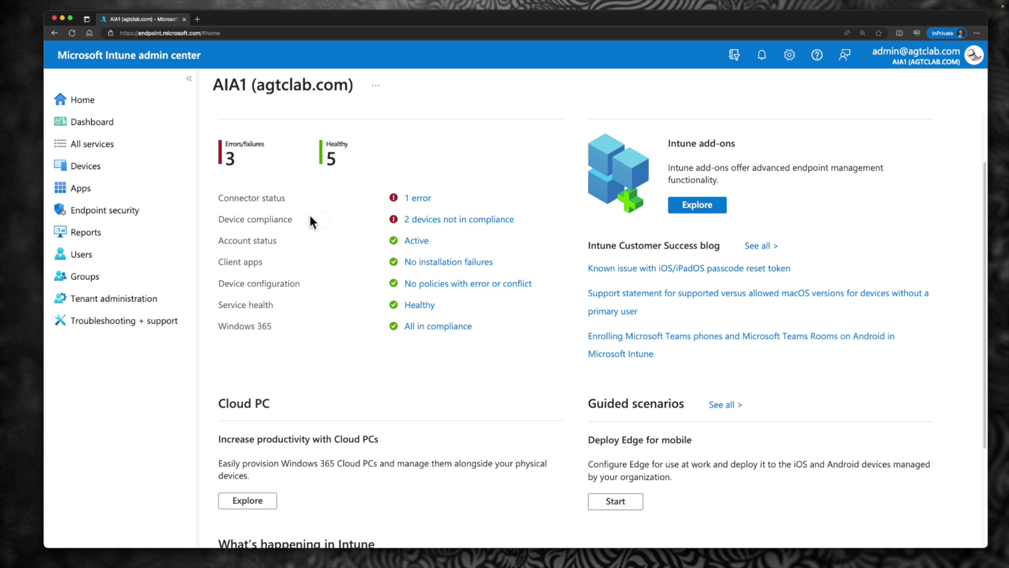
{"action": "left_click", "coordinate": [123, 171]}
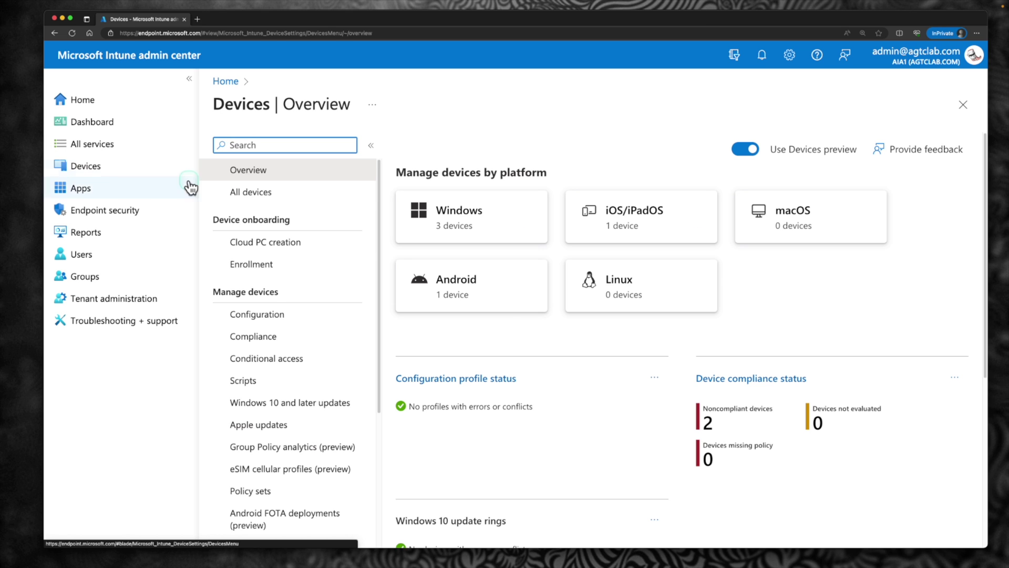
Browse Cloud PC creation and its All Cloud PCs list, then return to the Home dashboard
{"action": "left_click", "coordinate": [253, 242]}
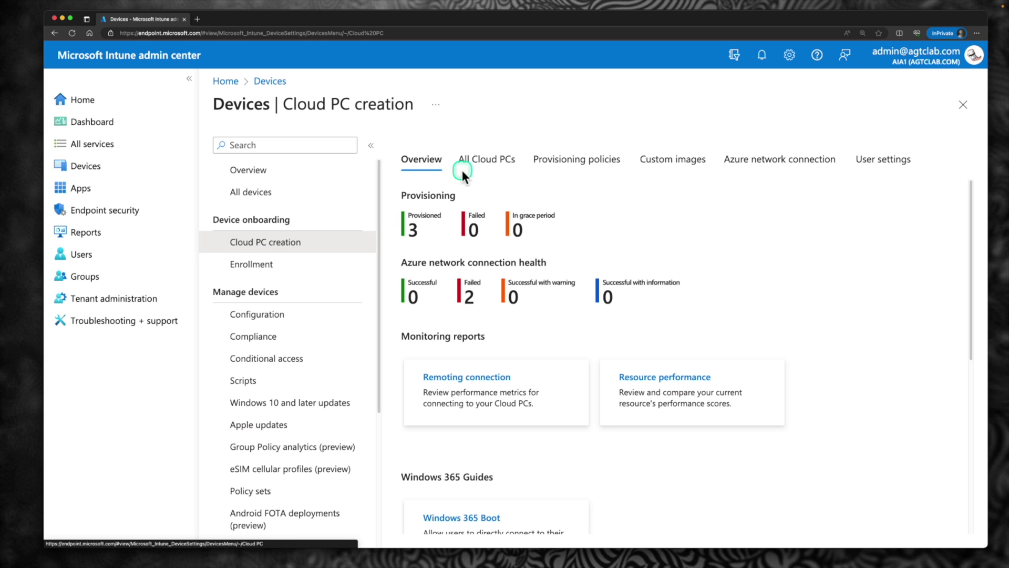
{"action": "left_click", "coordinate": [485, 160]}
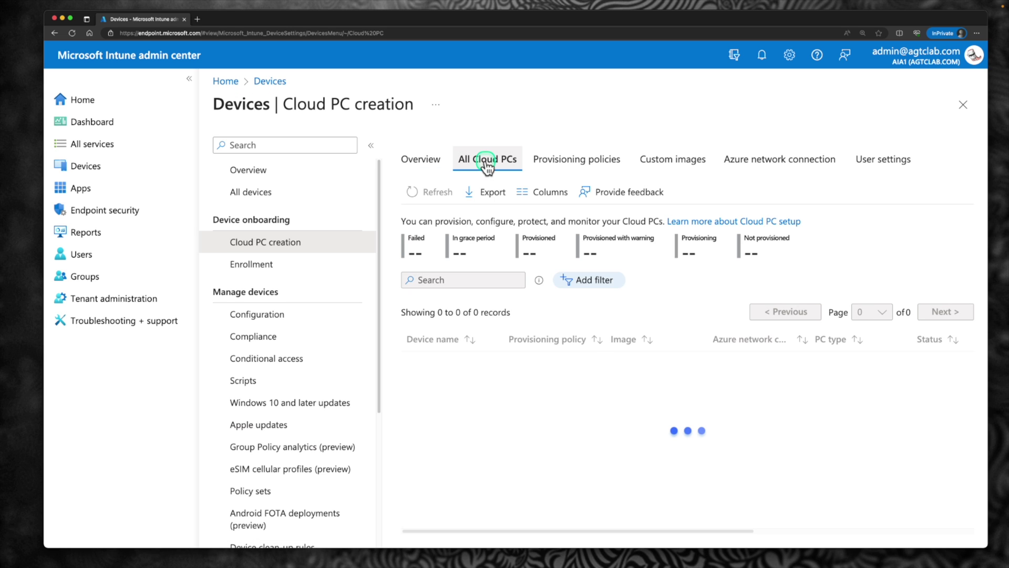
{"action": "left_click", "coordinate": [102, 104]}
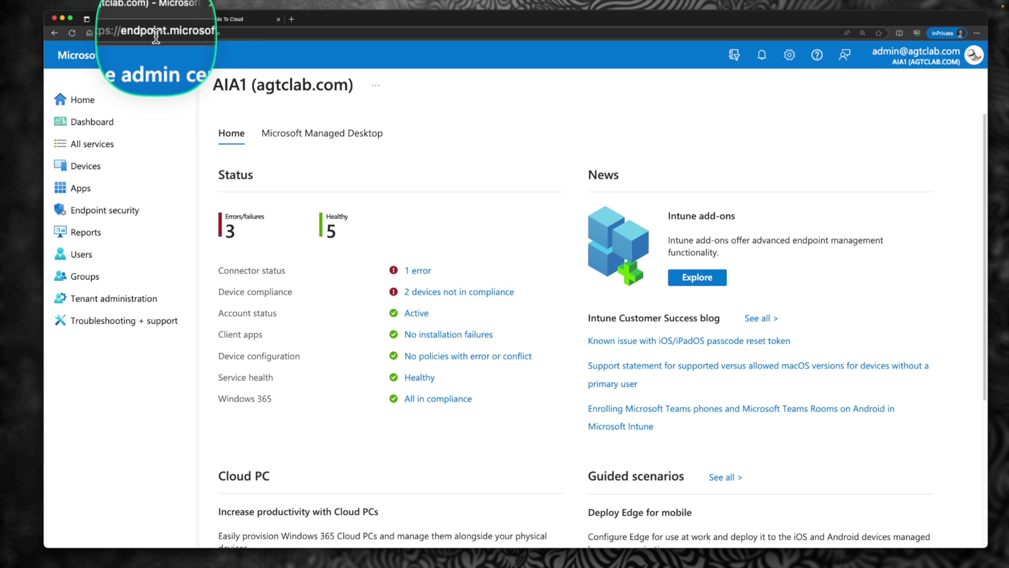
Start a new group from the Groups list
{"action": "left_click", "coordinate": [93, 256]}
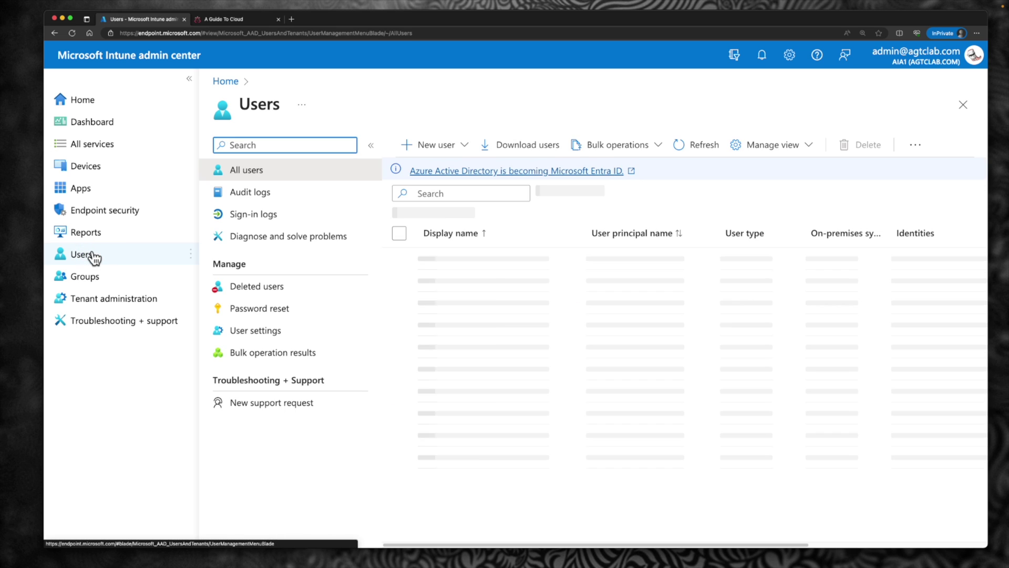
{"action": "left_click", "coordinate": [89, 274]}
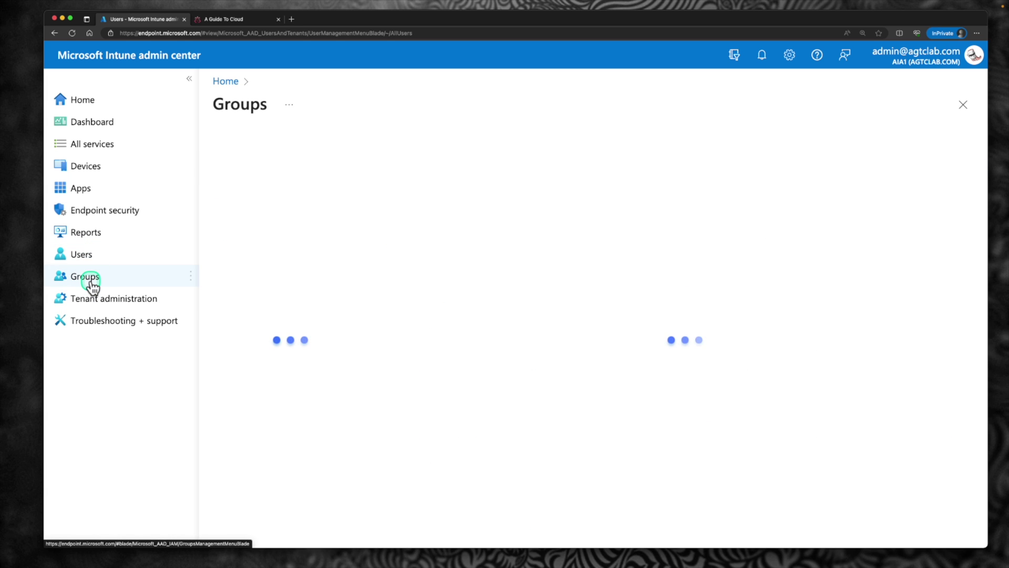
{"action": "left_click", "coordinate": [422, 156]}
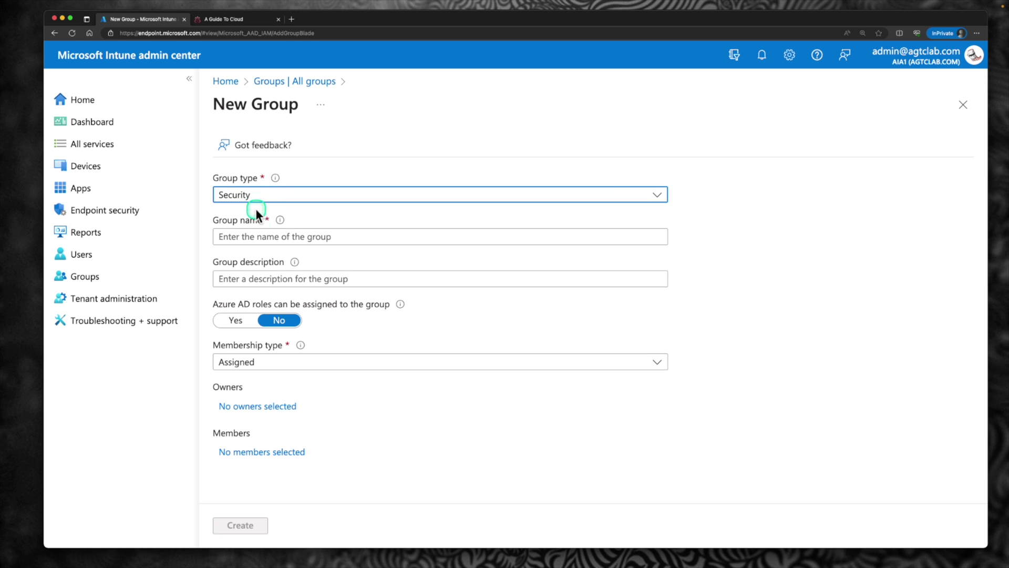
Create security group Win365_AADJ+MHN_Architecture_UserGroup with a Windows 365 description and Assigned membership
{"action": "left_click", "coordinate": [262, 237]}
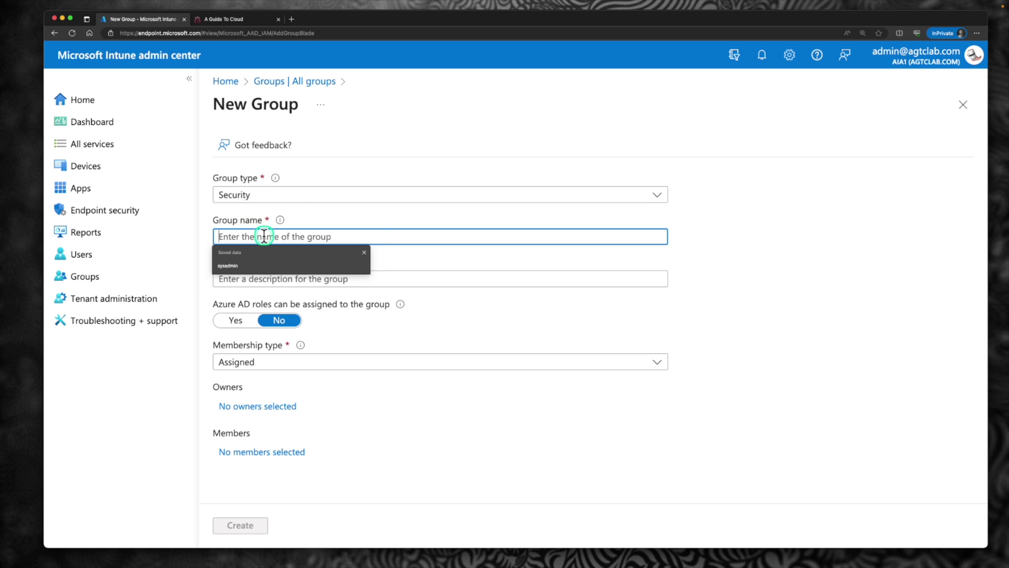
{"action": "type", "text": "Win365_AADJ+MHN_Architecture_UserGroup"}
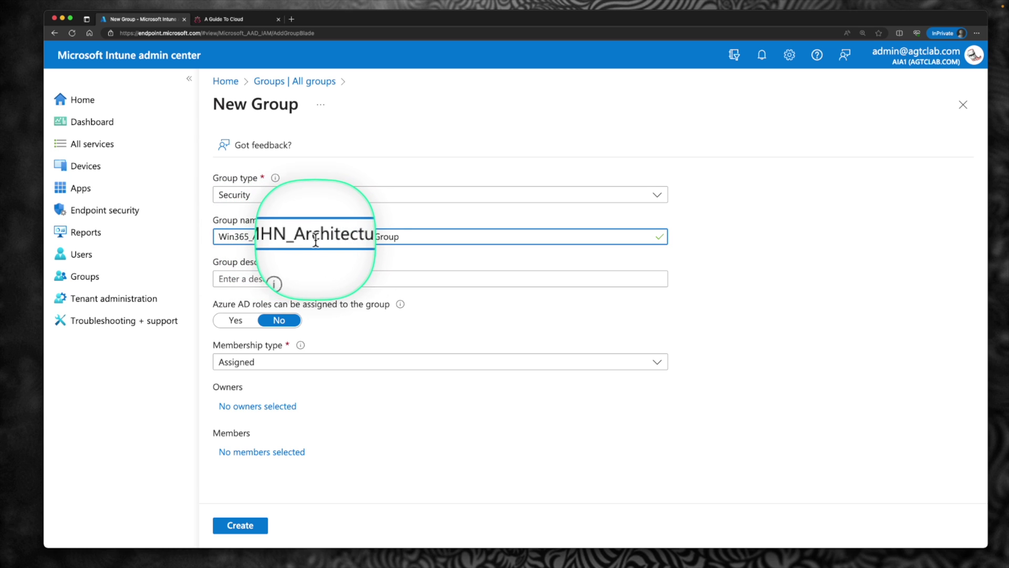
{"action": "left_click", "coordinate": [232, 278]}
{"action": "type", "text": "Windows 365 Option 01 AADJ + MHN Architecture Type"}
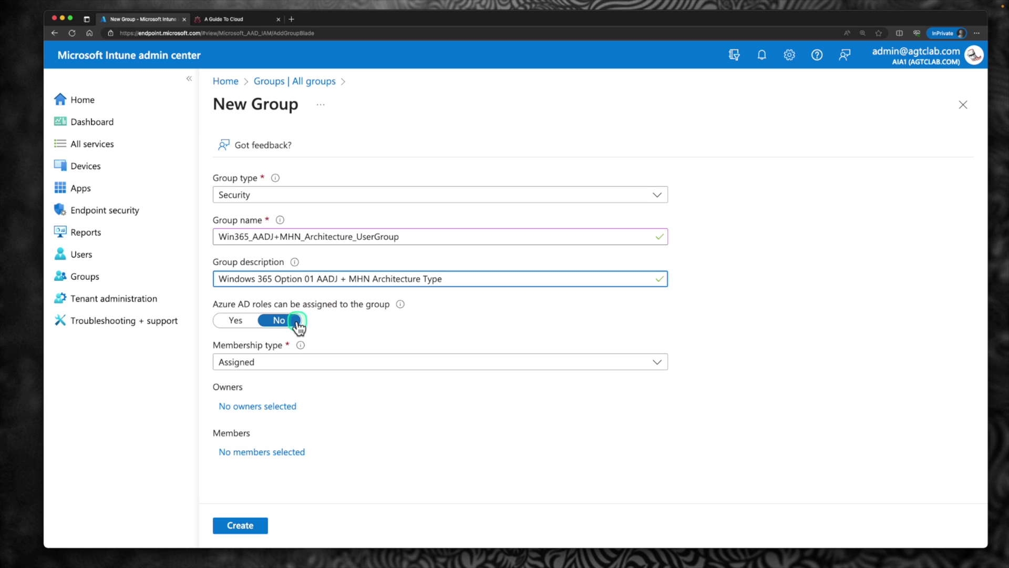
{"action": "left_click", "coordinate": [262, 366]}
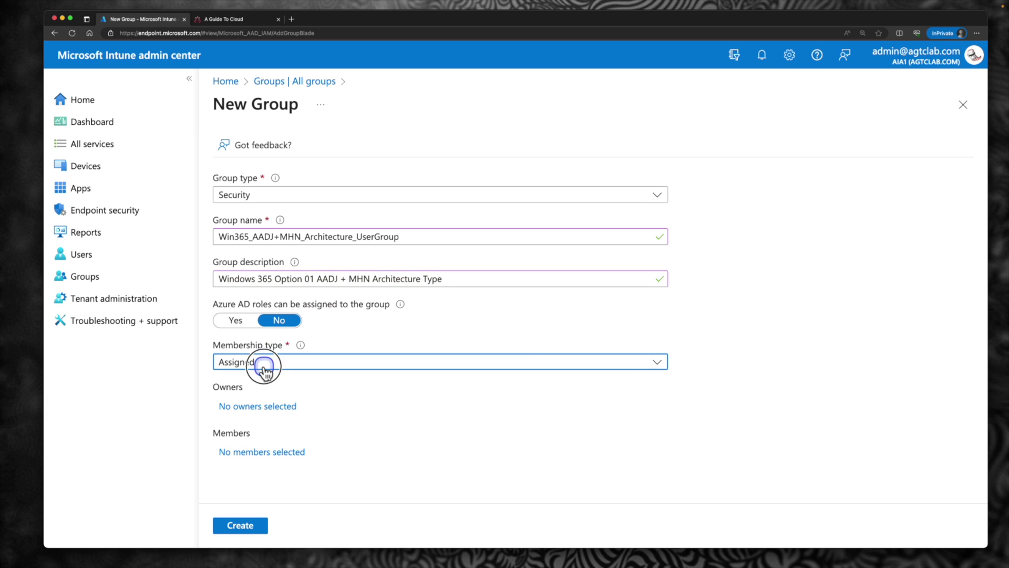
{"action": "left_click", "coordinate": [263, 367]}
{"action": "left_click", "coordinate": [250, 525]}
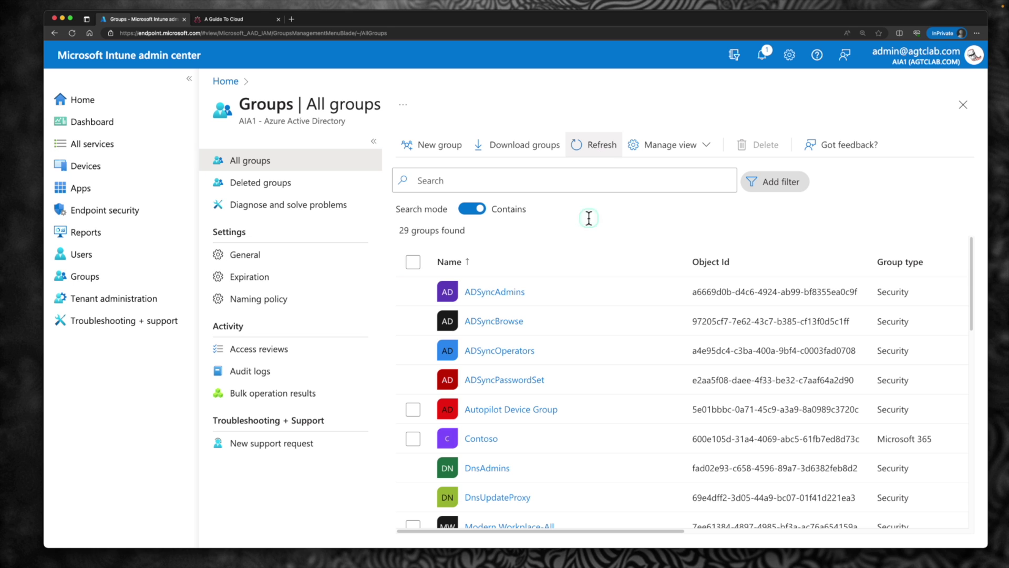
Assign the user a Windows 365 Enterprise 4 vCPU, 16 GB, 128 GB license and save
{"action": "left_click", "coordinate": [97, 258]}
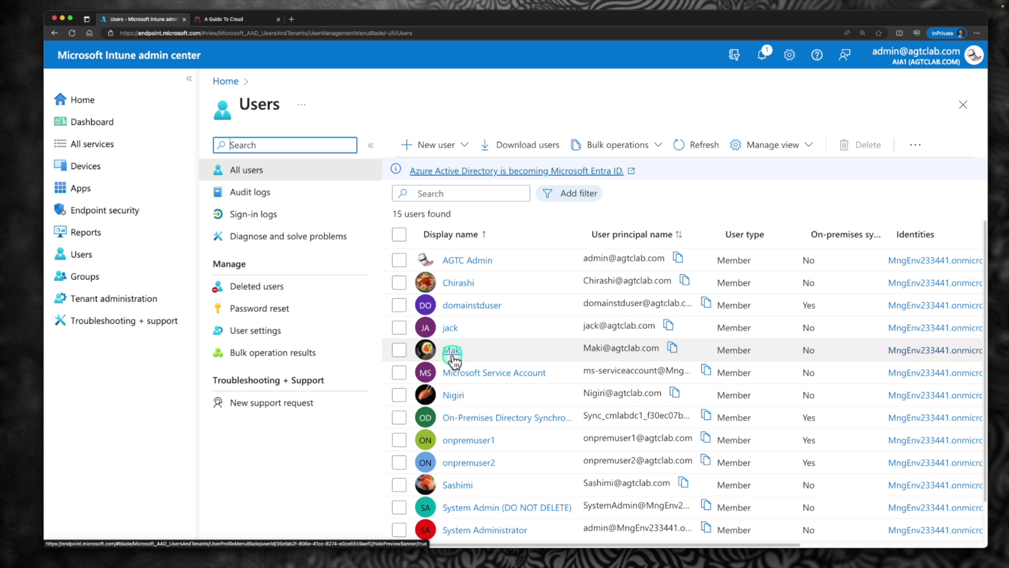
{"action": "left_click", "coordinate": [454, 351]}
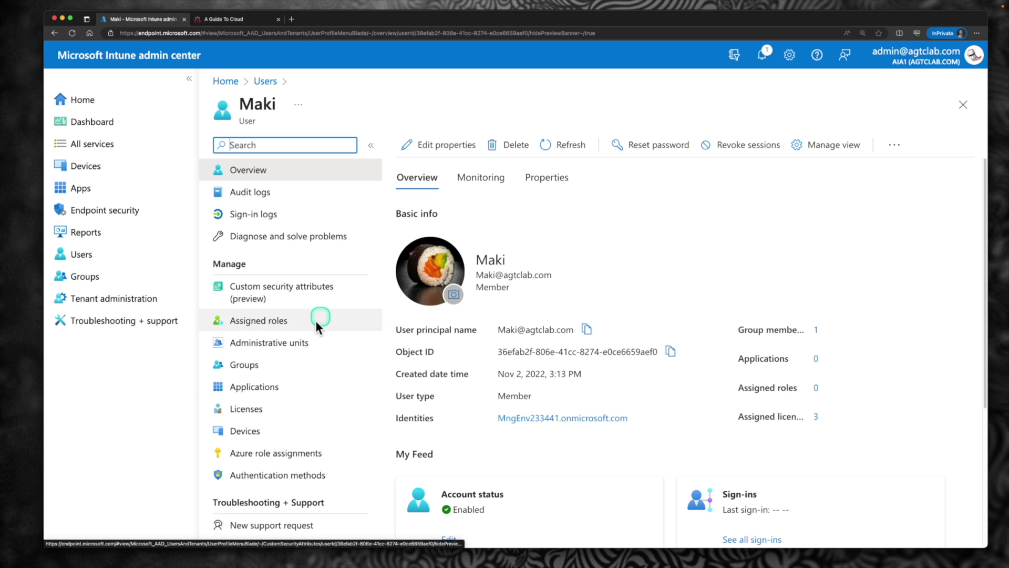
{"action": "left_click", "coordinate": [282, 414]}
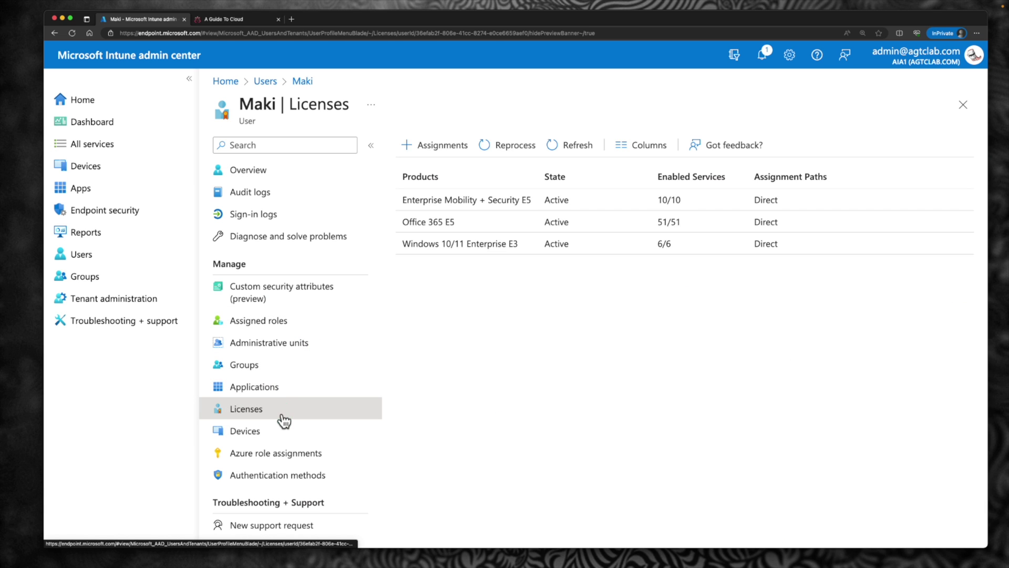
{"action": "left_click", "coordinate": [426, 147]}
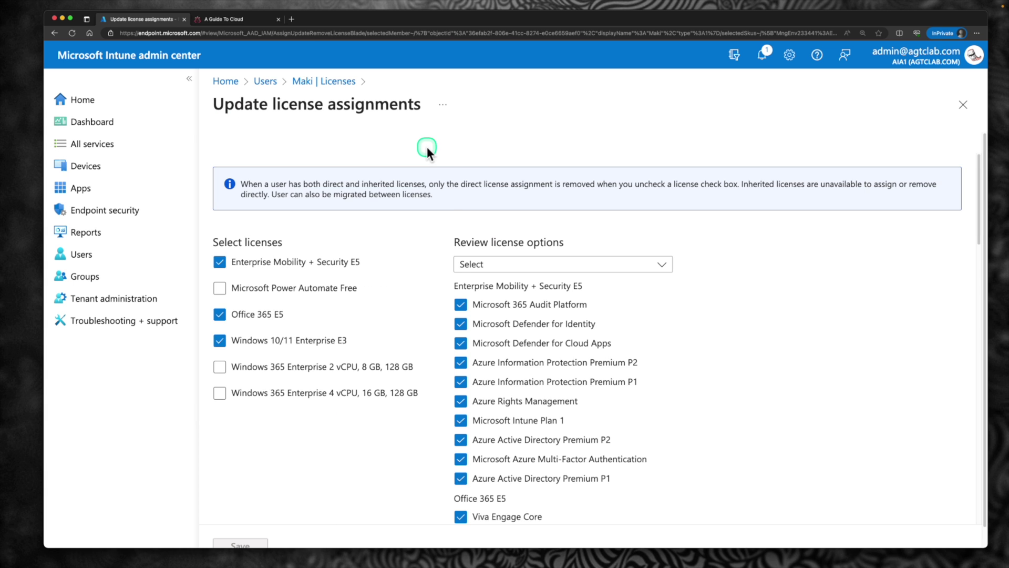
{"action": "scroll", "coordinate": [461, 368], "scroll_direction": "down", "scroll_amount": 15}
{"action": "left_click", "coordinate": [462, 425]}
{"action": "scroll", "coordinate": [462, 424], "scroll_direction": "up", "scroll_amount": 15}
{"action": "left_click", "coordinate": [220, 394]}
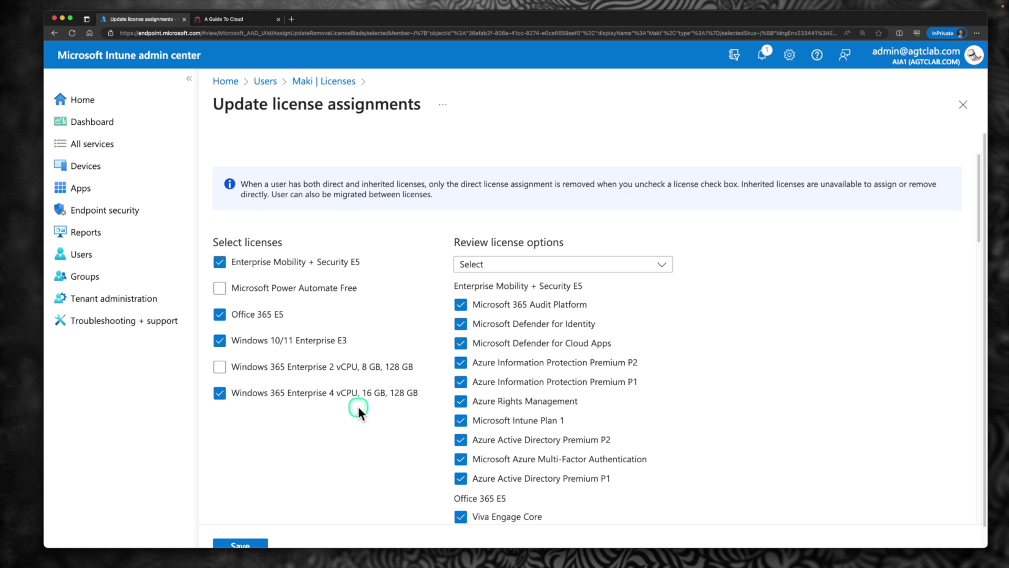
{"action": "scroll", "coordinate": [358, 405], "scroll_direction": "down", "scroll_amount": 1}
{"action": "left_click", "coordinate": [257, 547]}
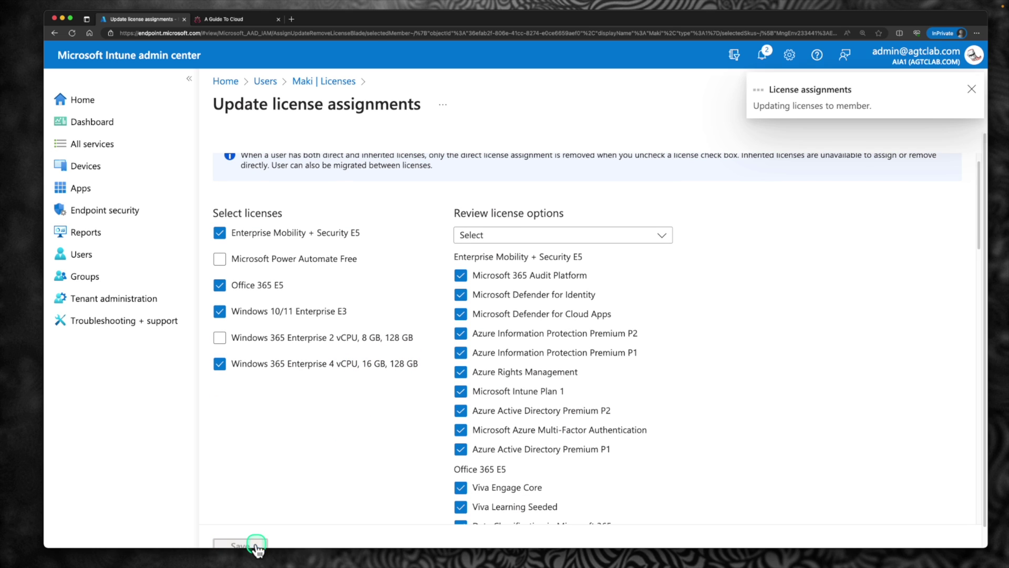
{"action": "left_click", "coordinate": [338, 83]}
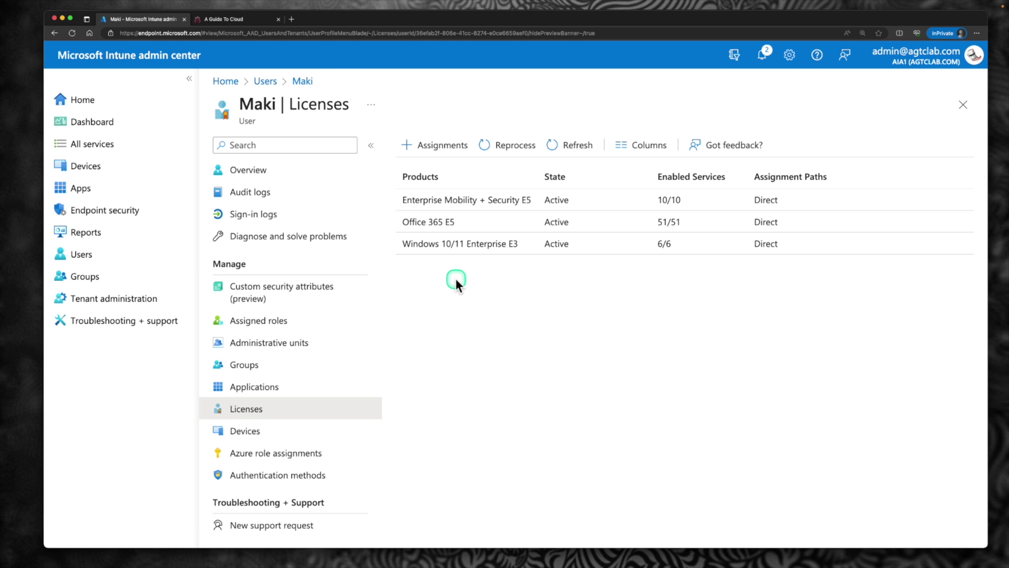
Add the user to Win365_AADJ+MHN_Architecture_UserGroup, found by searching 'w365'
{"action": "left_click", "coordinate": [270, 377]}
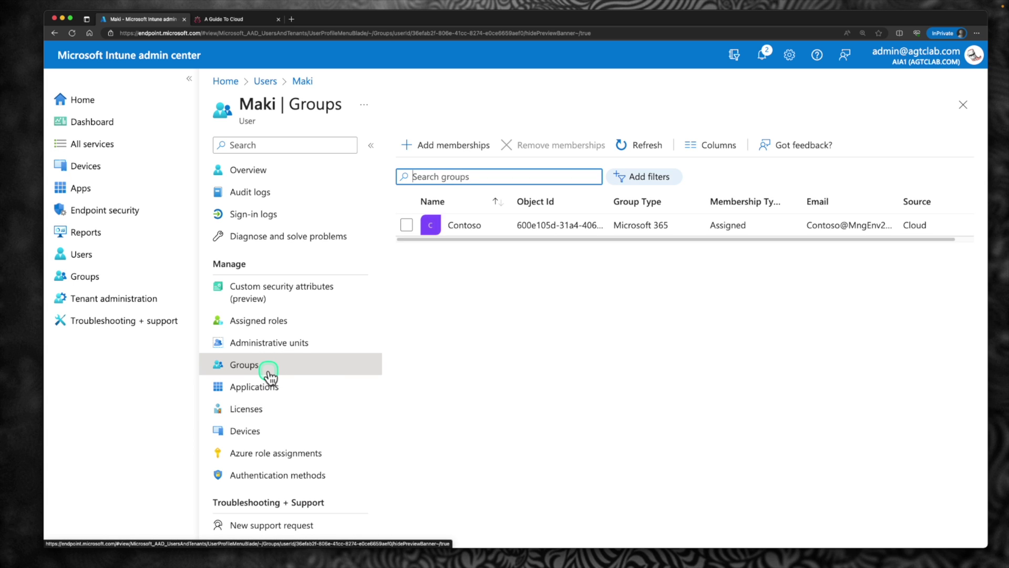
{"action": "left_click", "coordinate": [457, 150]}
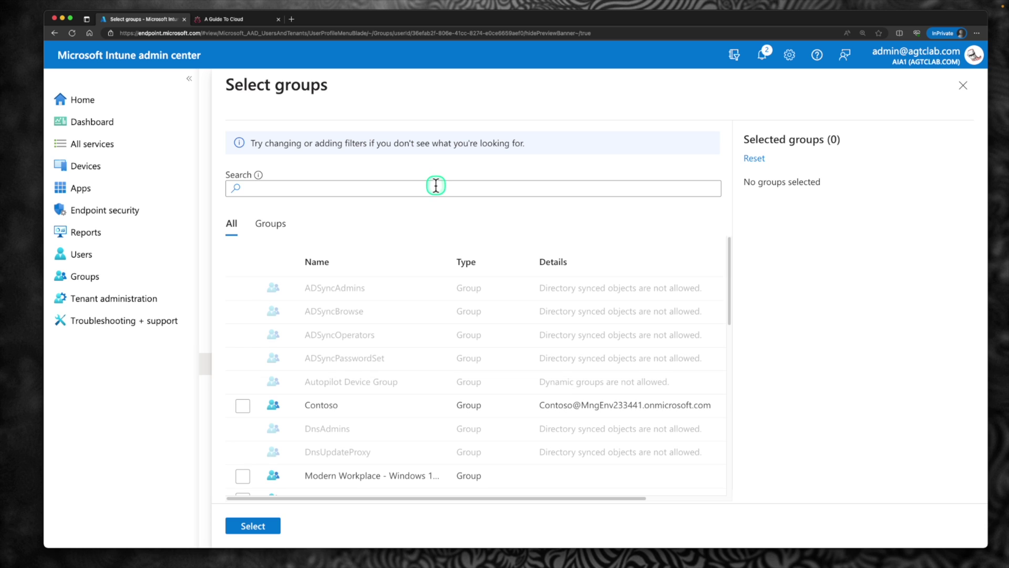
{"action": "left_click", "coordinate": [436, 187]}
{"action": "type", "text": "w365"}
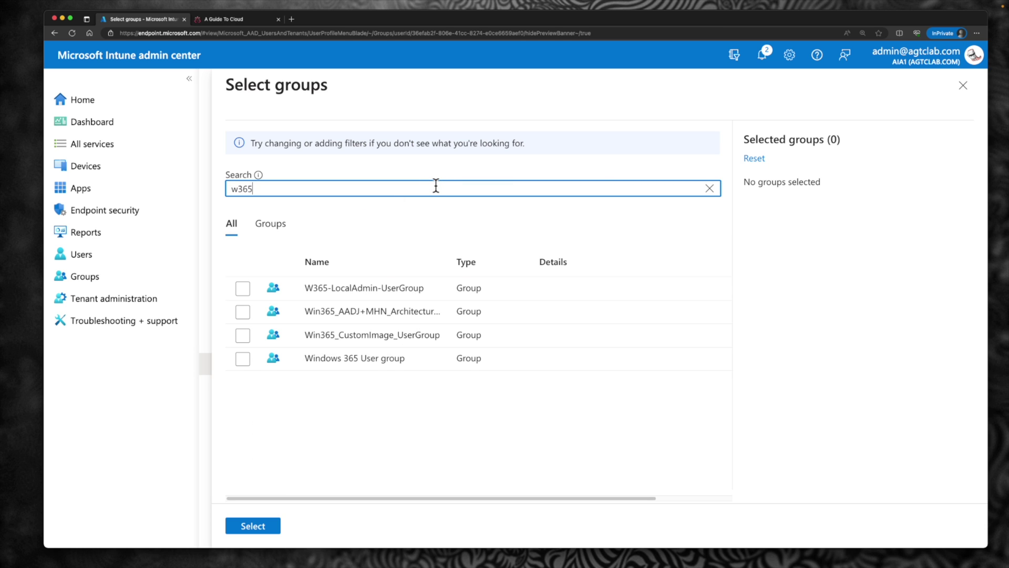
{"action": "left_click_drag", "start_coordinate": [452, 264], "coordinate": [524, 255]}
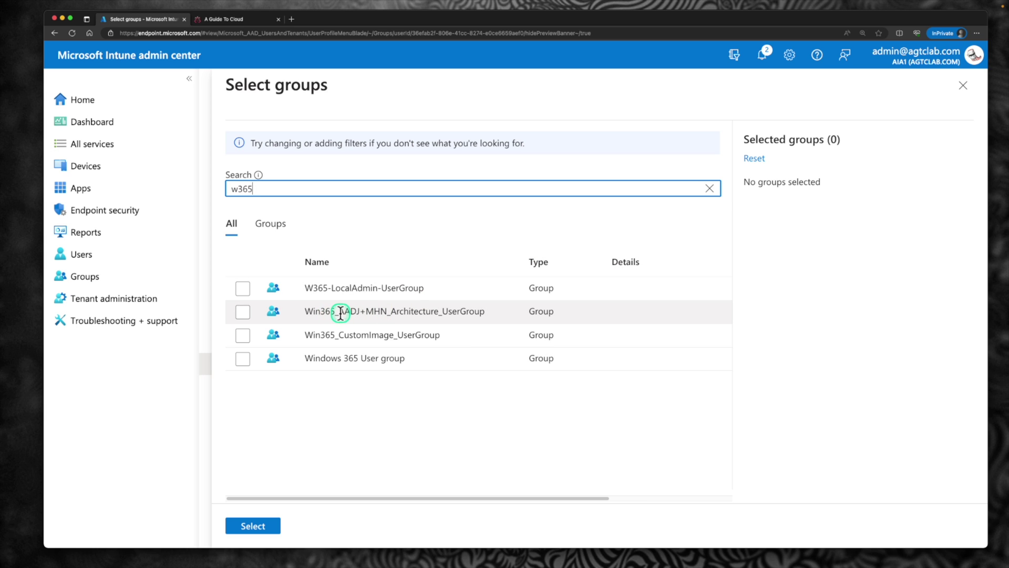
{"action": "left_click_drag", "start_coordinate": [340, 314], "coordinate": [385, 308]}
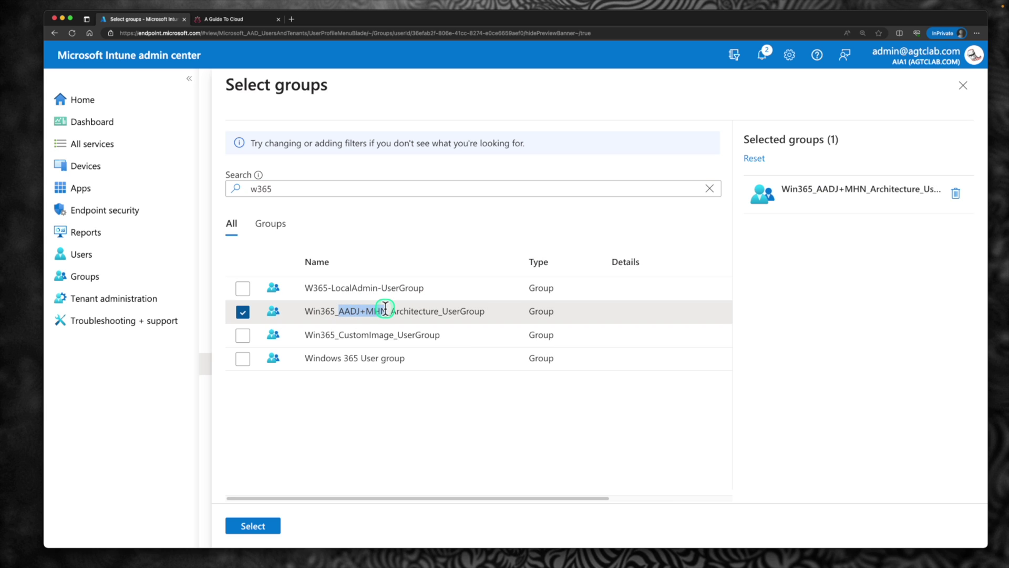
{"action": "left_click", "coordinate": [267, 534]}
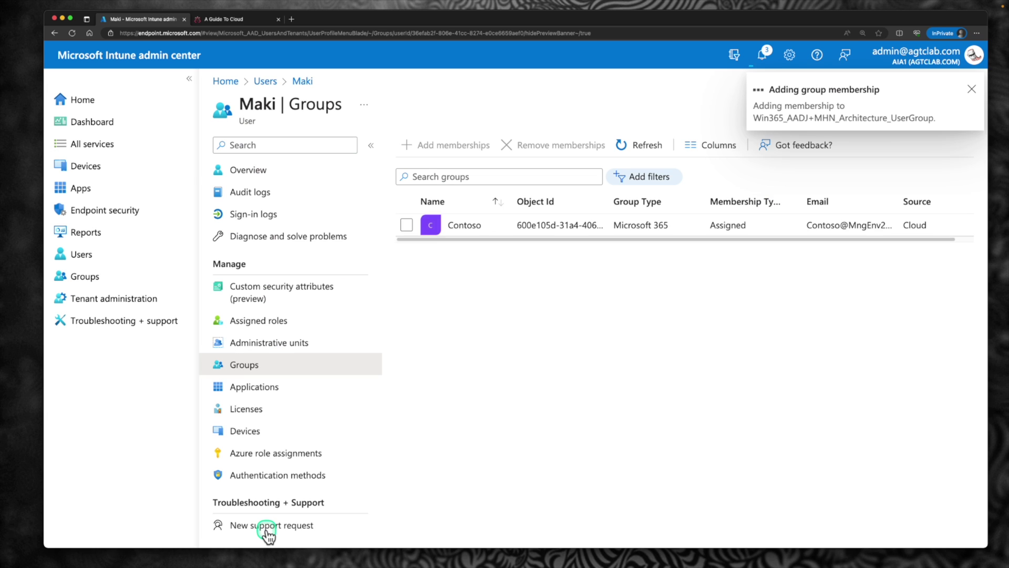
Refresh memberships and confirm the user is a direct member of the group, then go to Devices
{"action": "left_click", "coordinate": [667, 205]}
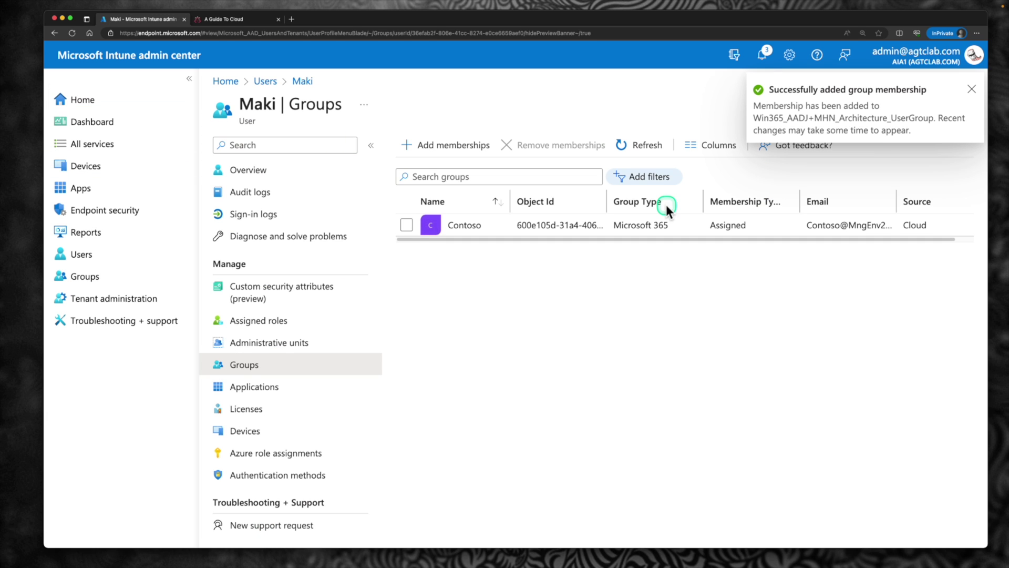
{"action": "left_click", "coordinate": [645, 152]}
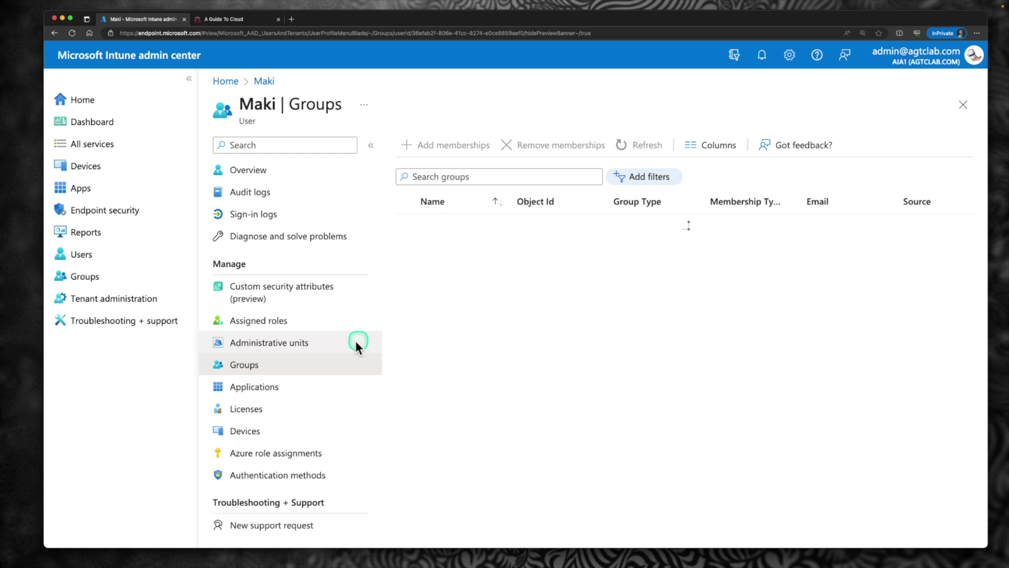
{"action": "left_click", "coordinate": [459, 150]}
{"action": "left_click", "coordinate": [463, 248]}
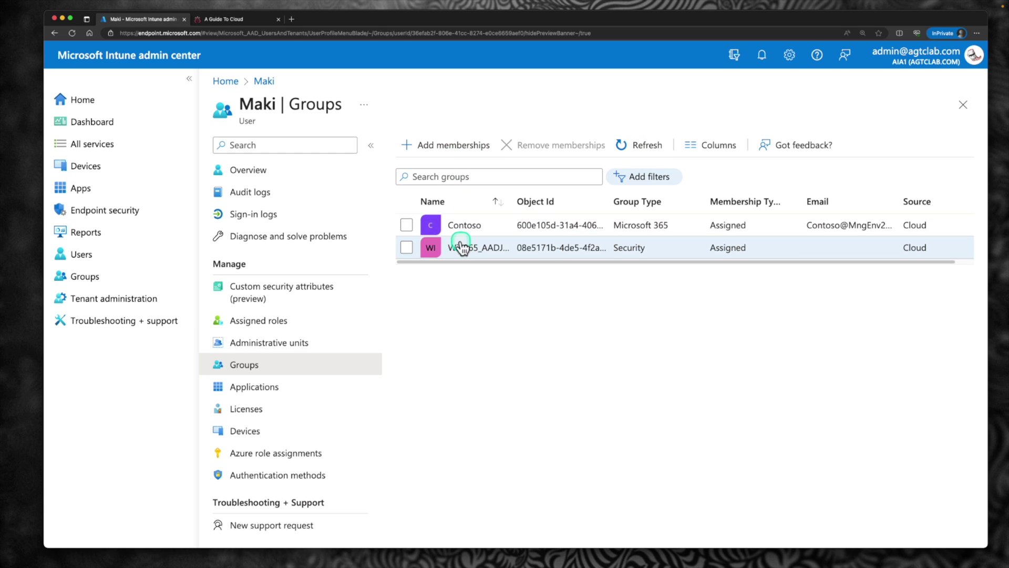
{"action": "left_click", "coordinate": [516, 257]}
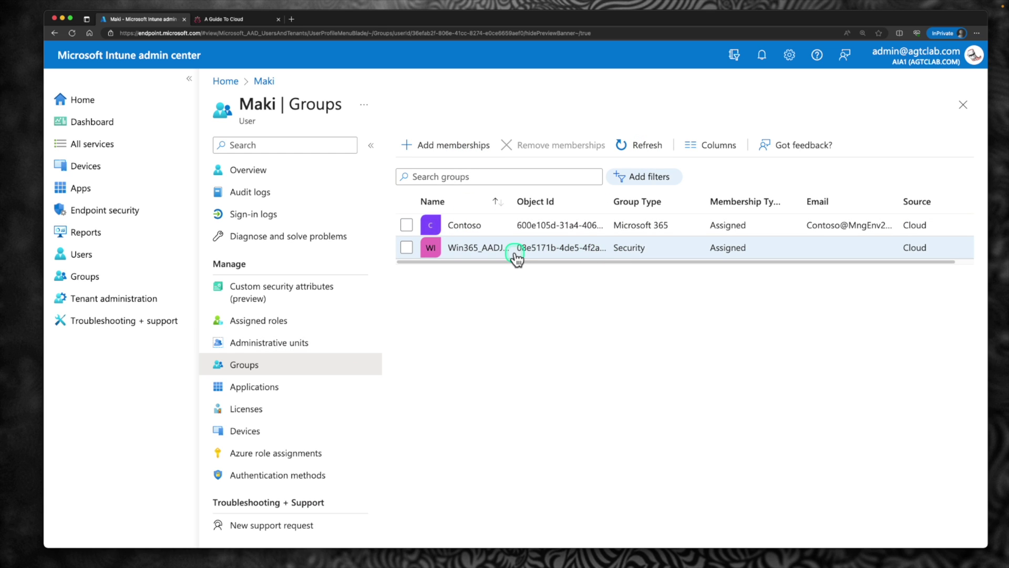
{"action": "left_click", "coordinate": [483, 250]}
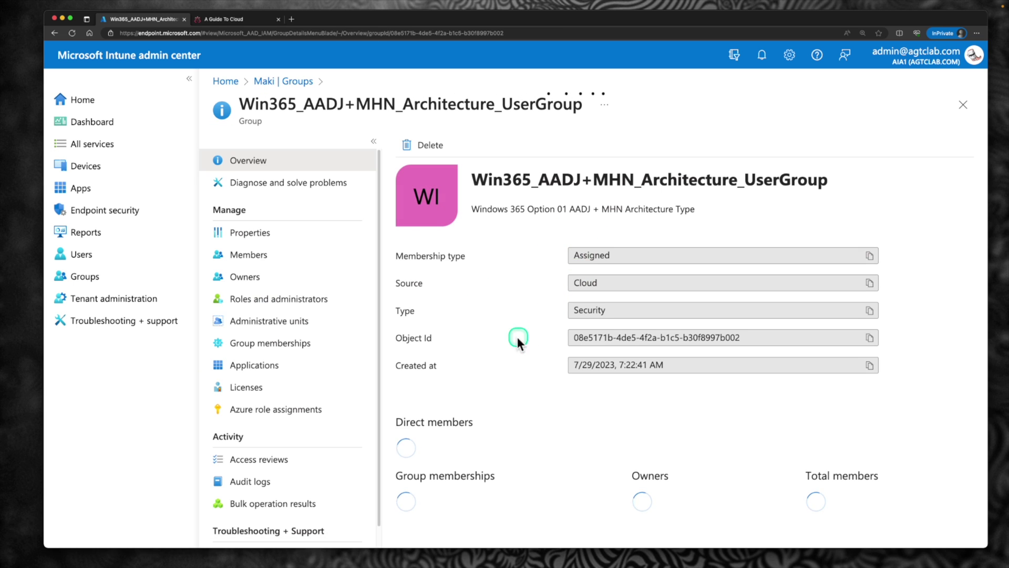
{"action": "left_click", "coordinate": [279, 258]}
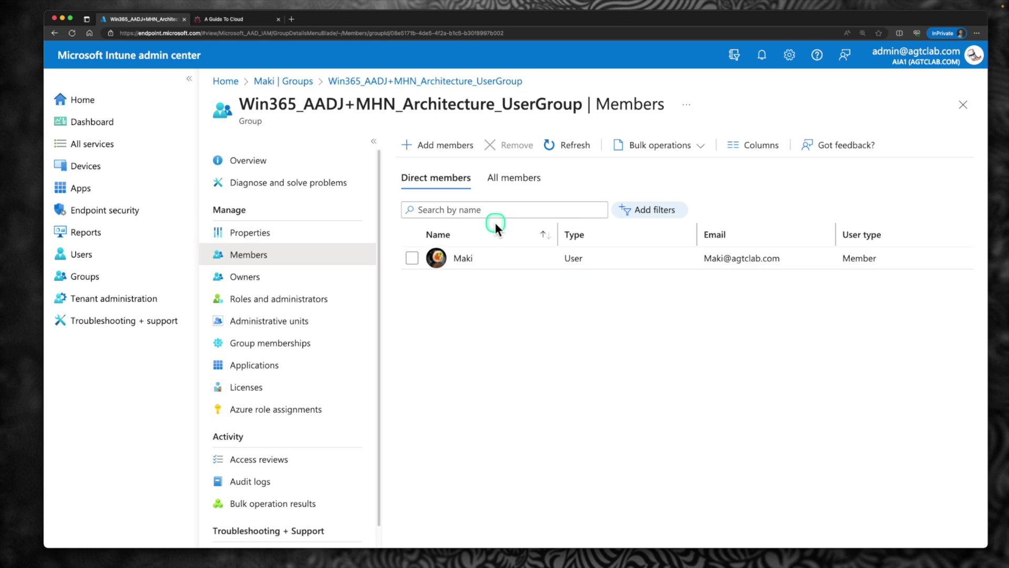
{"action": "left_click", "coordinate": [99, 178]}
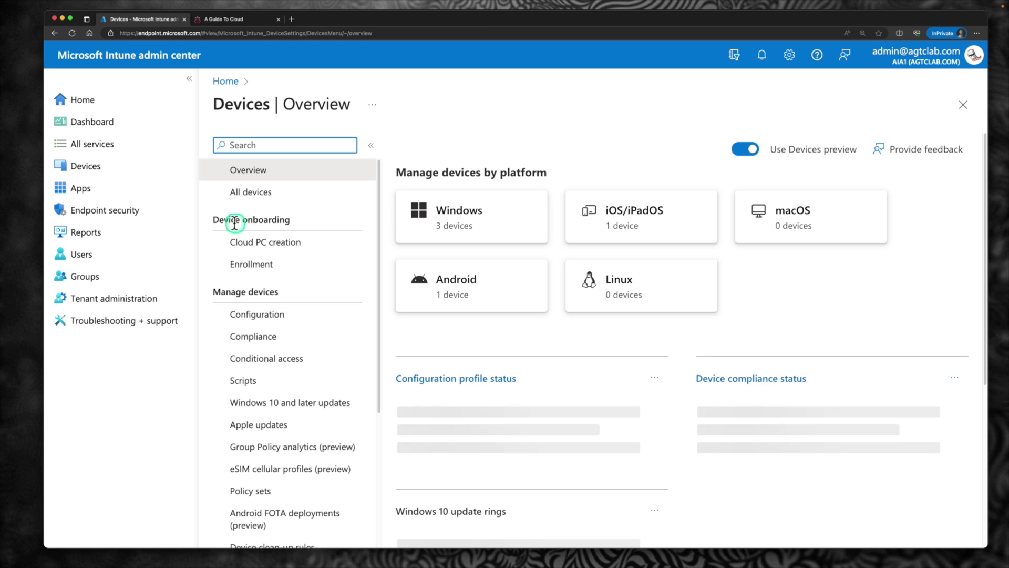
Open Cloud PC creation's Provisioning policies tab and start a new provisioning policy
{"action": "left_click_drag", "start_coordinate": [216, 221], "coordinate": [278, 219]}
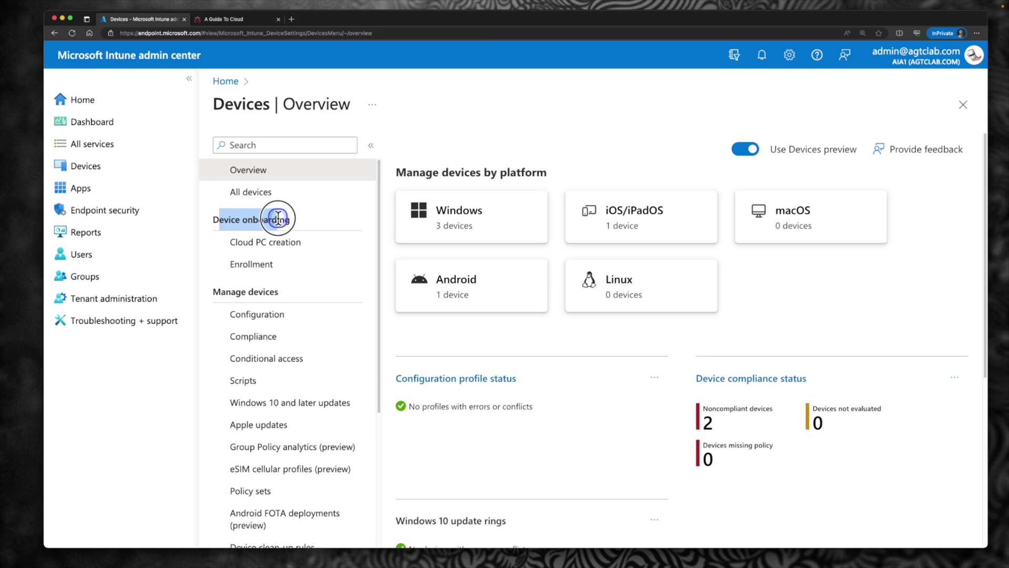
{"action": "left_click", "coordinate": [275, 242]}
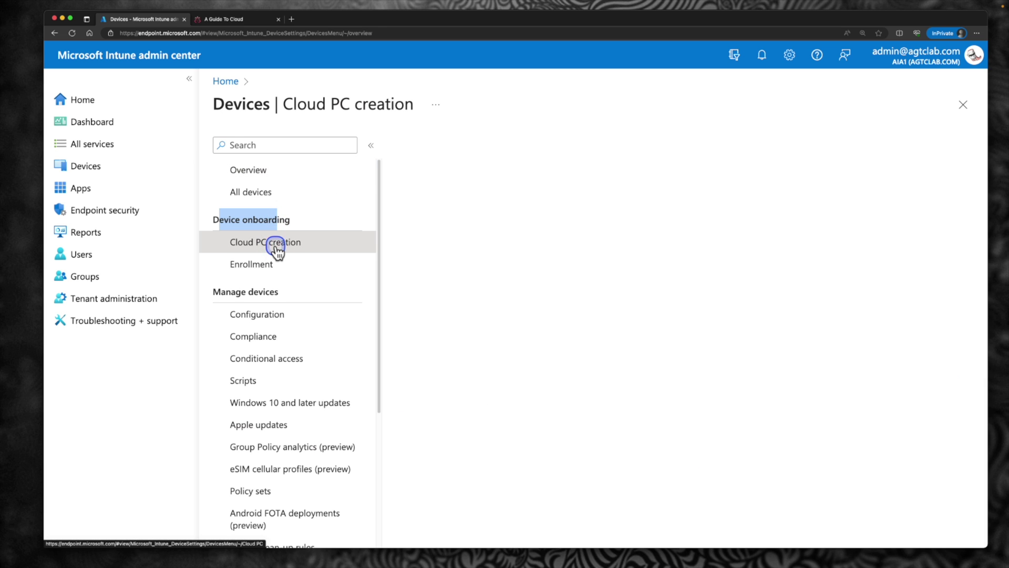
{"action": "scroll", "coordinate": [562, 267], "scroll_direction": "down", "scroll_amount": 2}
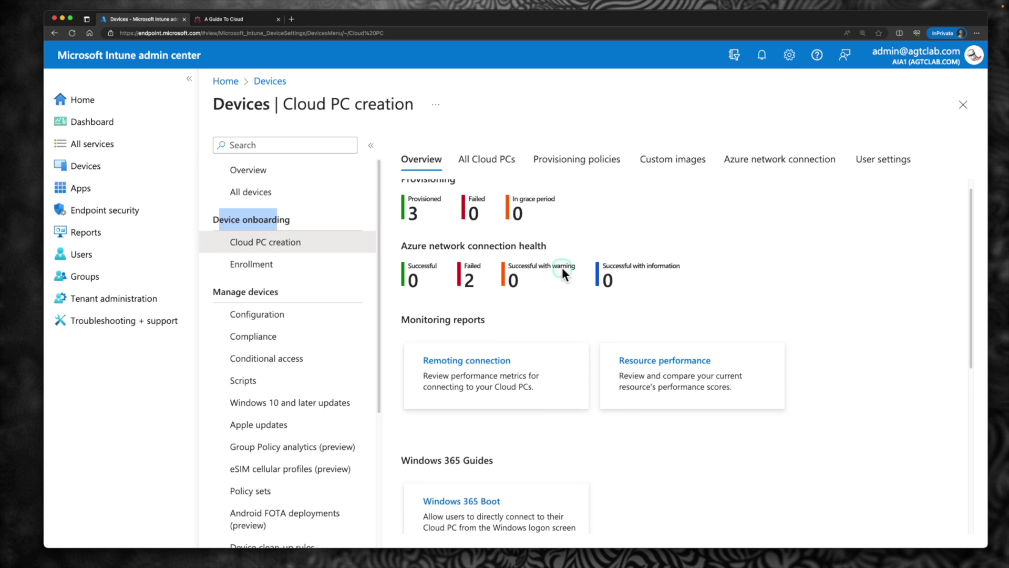
{"action": "scroll", "coordinate": [562, 270], "scroll_direction": "up", "scroll_amount": 2}
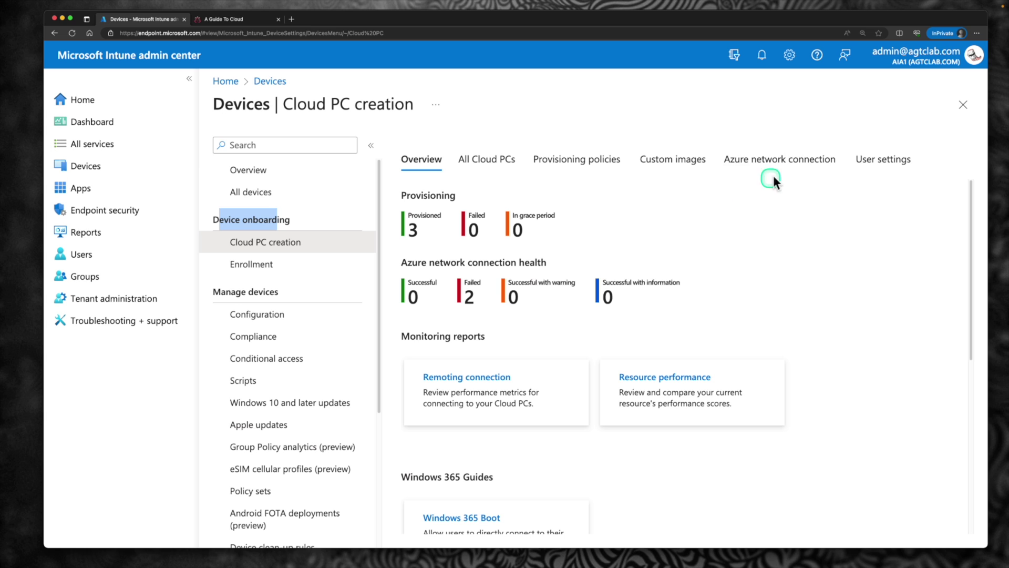
{"action": "left_click", "coordinate": [676, 158]}
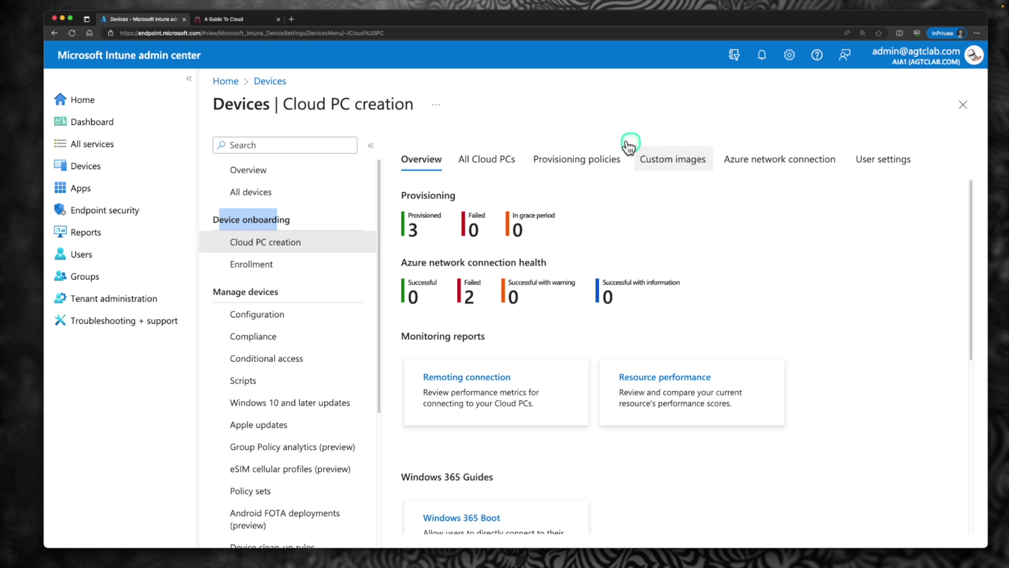
{"action": "left_click", "coordinate": [577, 170]}
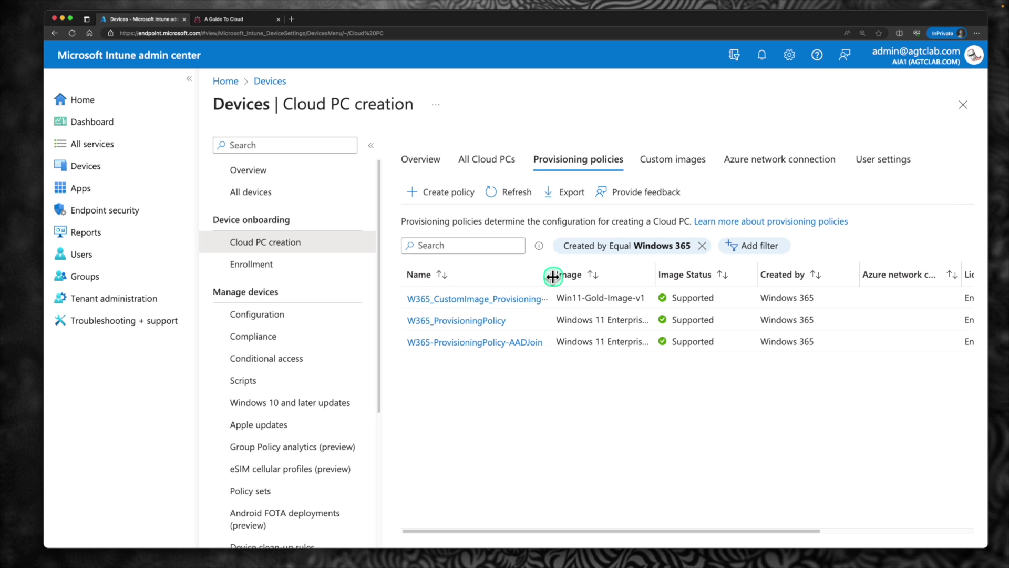
{"action": "left_click_drag", "start_coordinate": [552, 273], "coordinate": [511, 270]}
{"action": "left_click", "coordinate": [443, 193]}
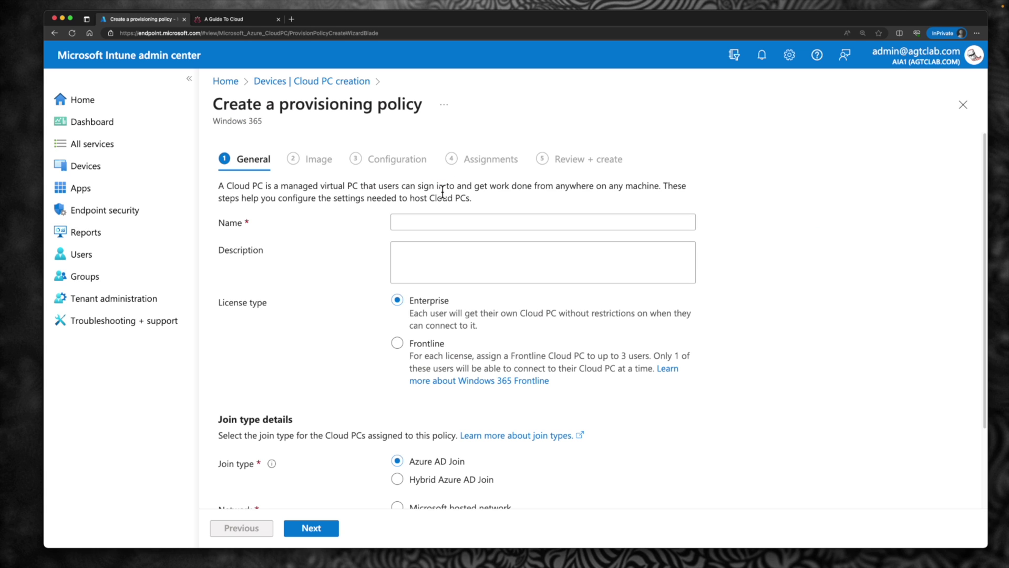
Name the policy W365_Option01_AADJ+MHN_Architecture_Prov_Policy and add a description
{"action": "left_click", "coordinate": [442, 220]}
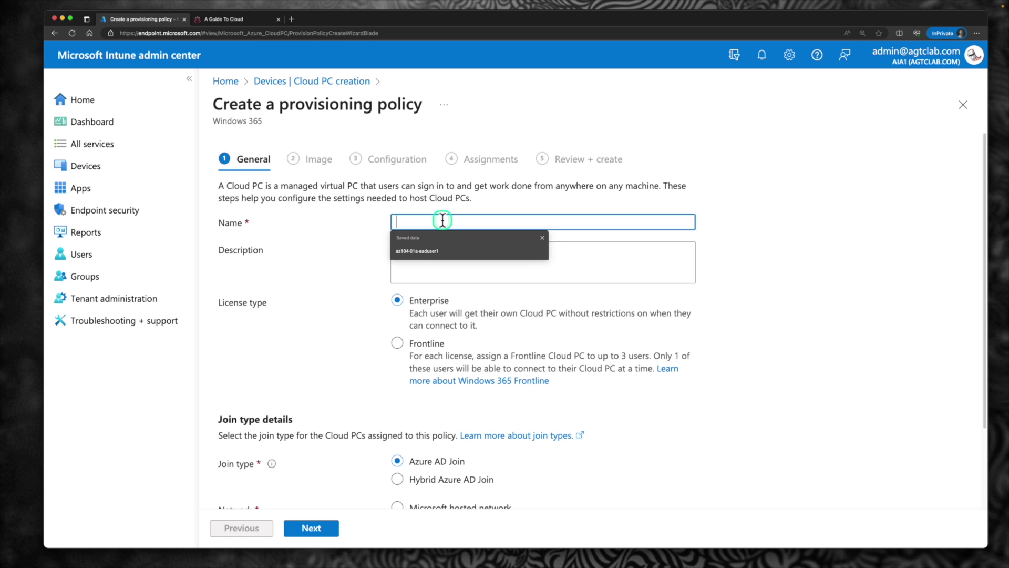
{"action": "type", "text": "W365_Option01_AADJ+MHN_Arcchitecture_Prov_Policy"}
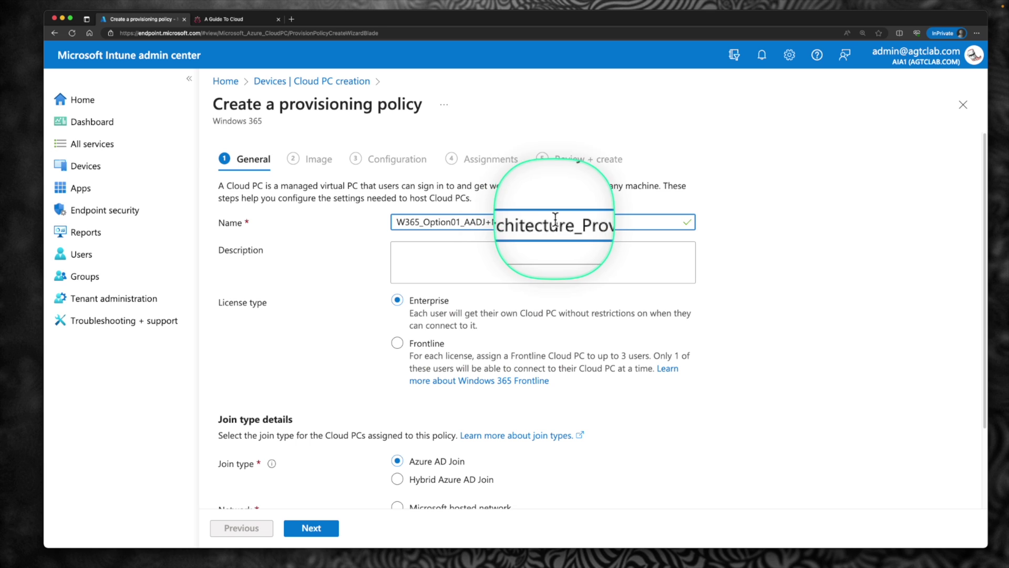
{"action": "left_click", "coordinate": [598, 216]}
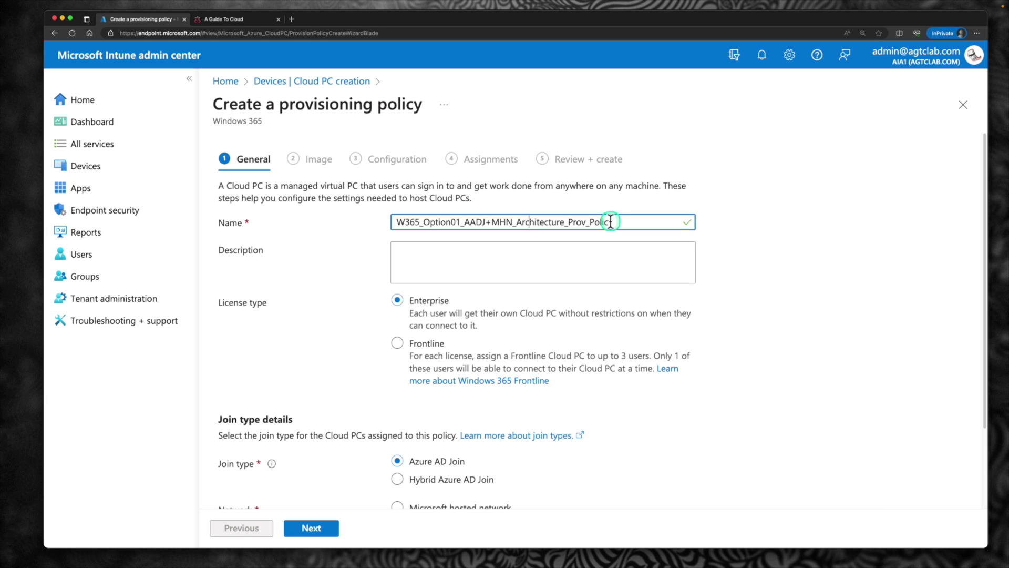
{"action": "left_click", "coordinate": [611, 221]}
{"action": "left_click", "coordinate": [564, 253]}
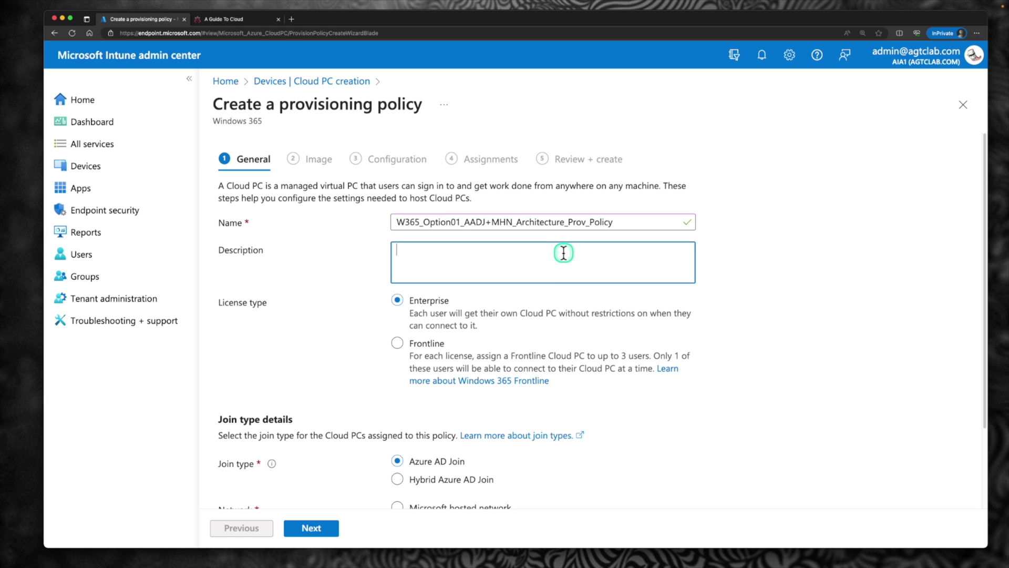
{"action": "type", "text": "Windows 365 Option 01 Azure AD Join + Microsoft Hosted Network Architecture Provisoning Policy"}
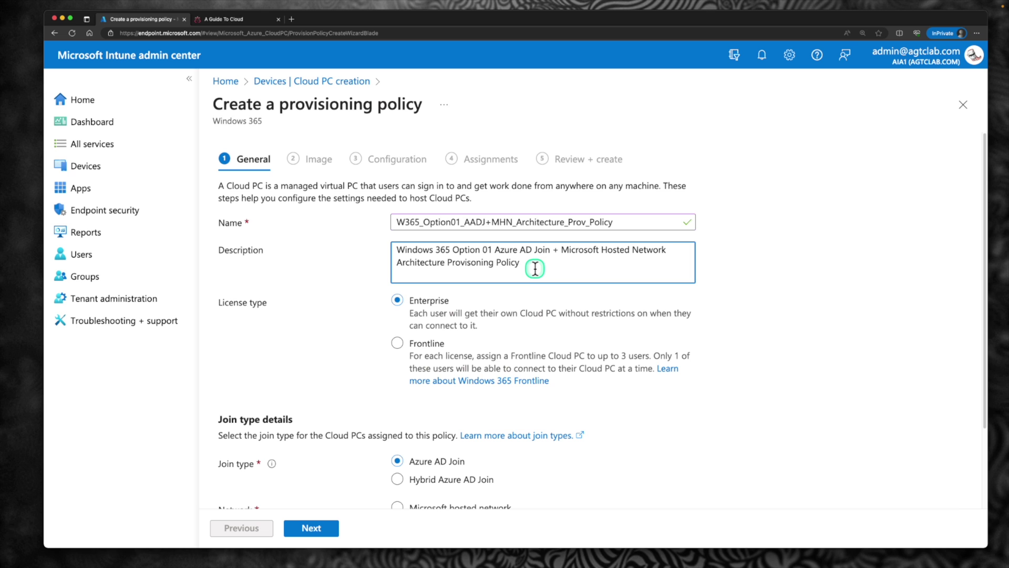
Keep Enterprise licence and Azure AD Join, and choose Microsoft hosted network
{"action": "scroll", "coordinate": [535, 269], "scroll_direction": "down", "scroll_amount": 1}
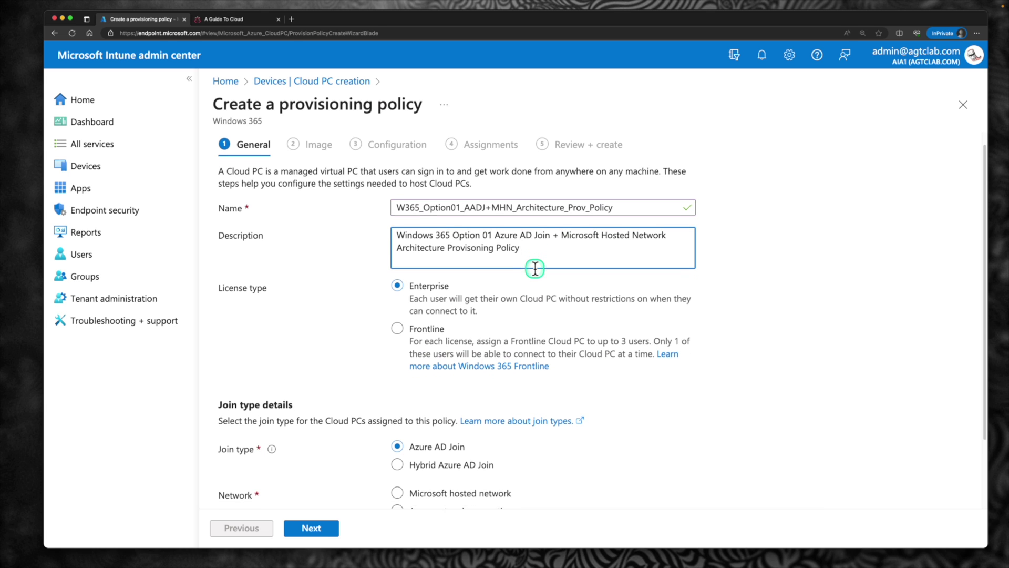
{"action": "left_click", "coordinate": [425, 275]}
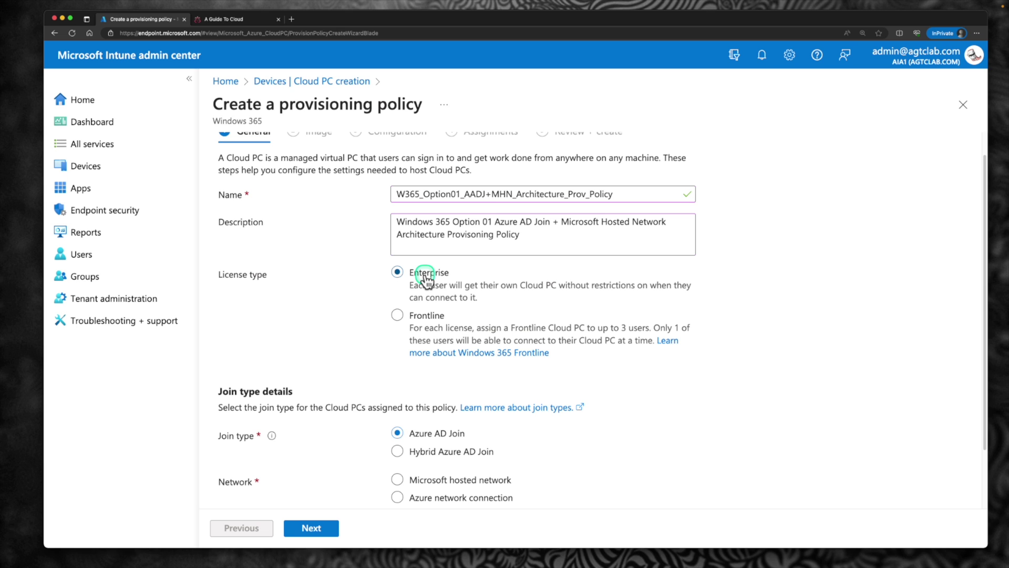
{"action": "scroll", "coordinate": [427, 282], "scroll_direction": "down", "scroll_amount": 3}
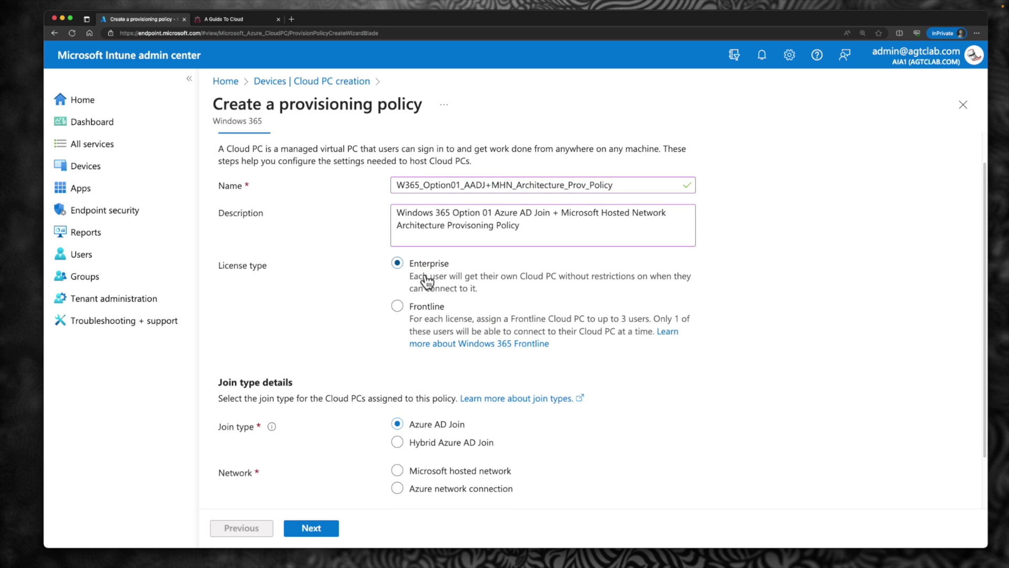
{"action": "left_click", "coordinate": [404, 370]}
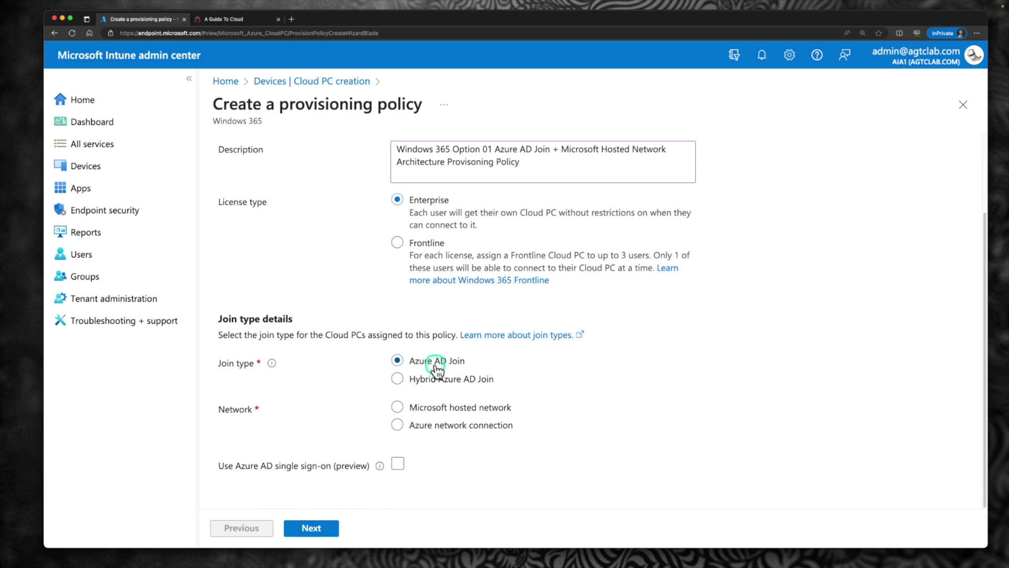
{"action": "left_click", "coordinate": [501, 371]}
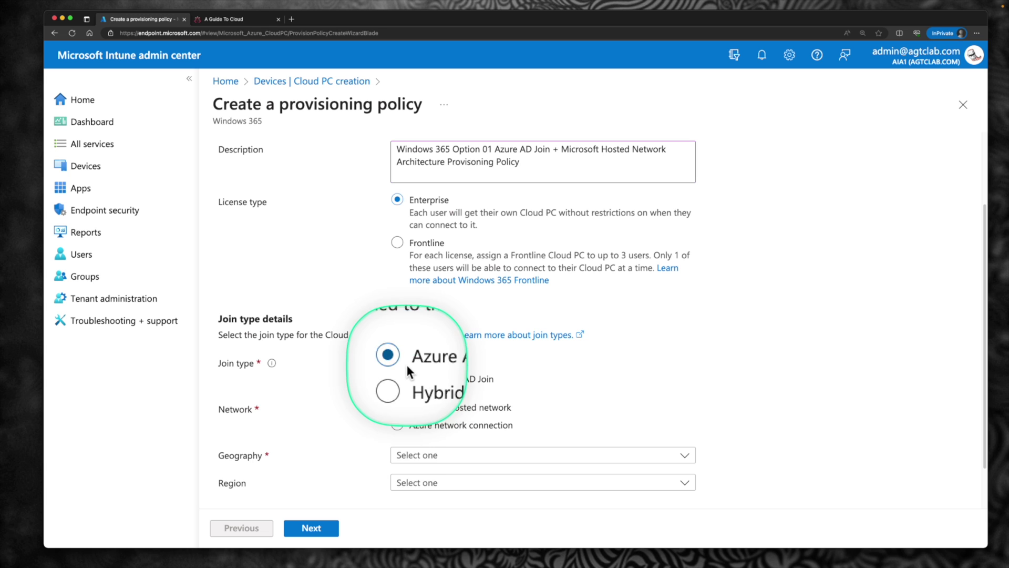
{"action": "left_click", "coordinate": [405, 404]}
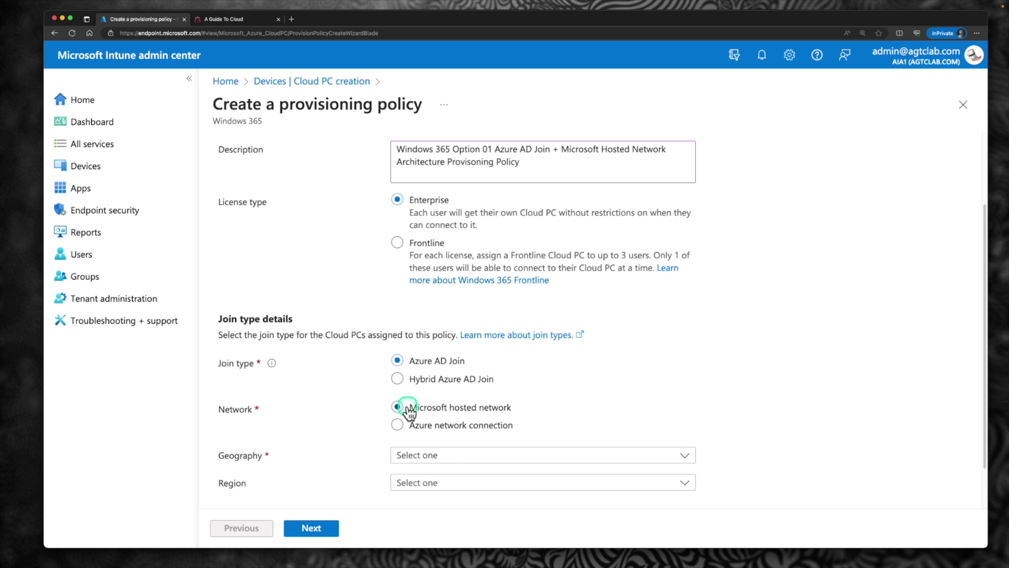
{"action": "scroll", "coordinate": [407, 410], "scroll_direction": "down", "scroll_amount": 2}
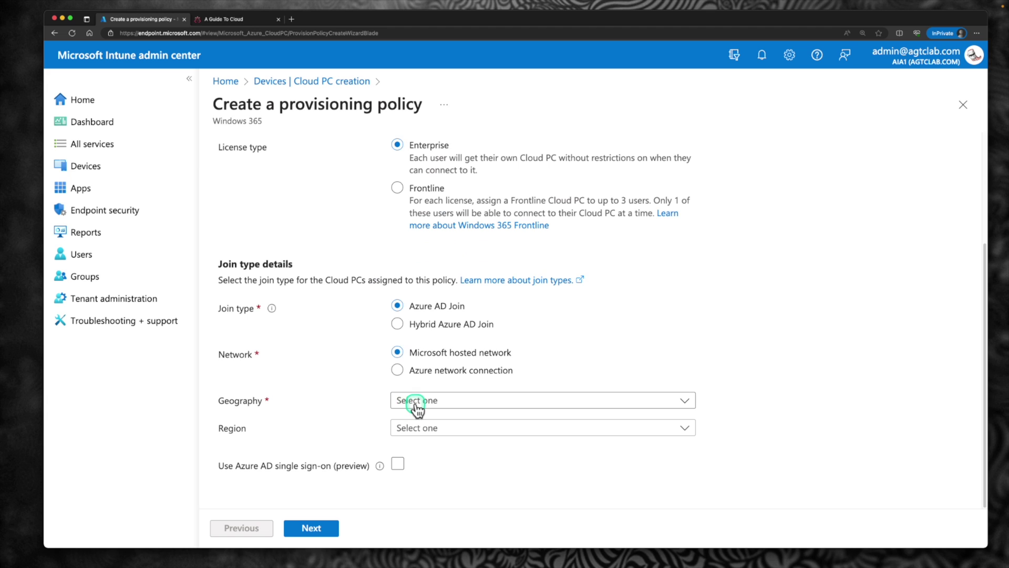
{"action": "left_click", "coordinate": [415, 404]}
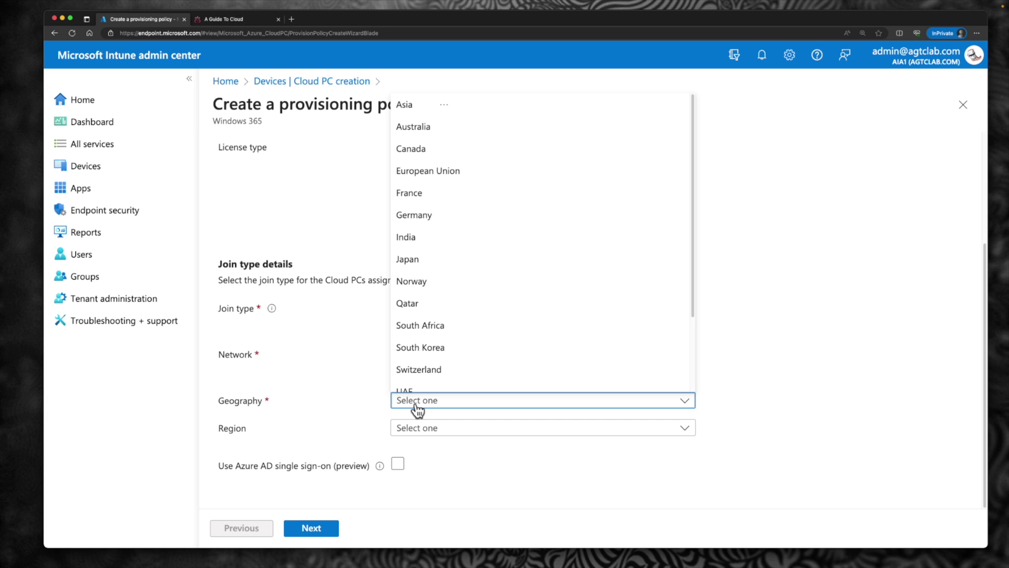
Set geography Australia and region Australia East, leave single sign-on off, and continue to Image
{"action": "left_click", "coordinate": [443, 215]}
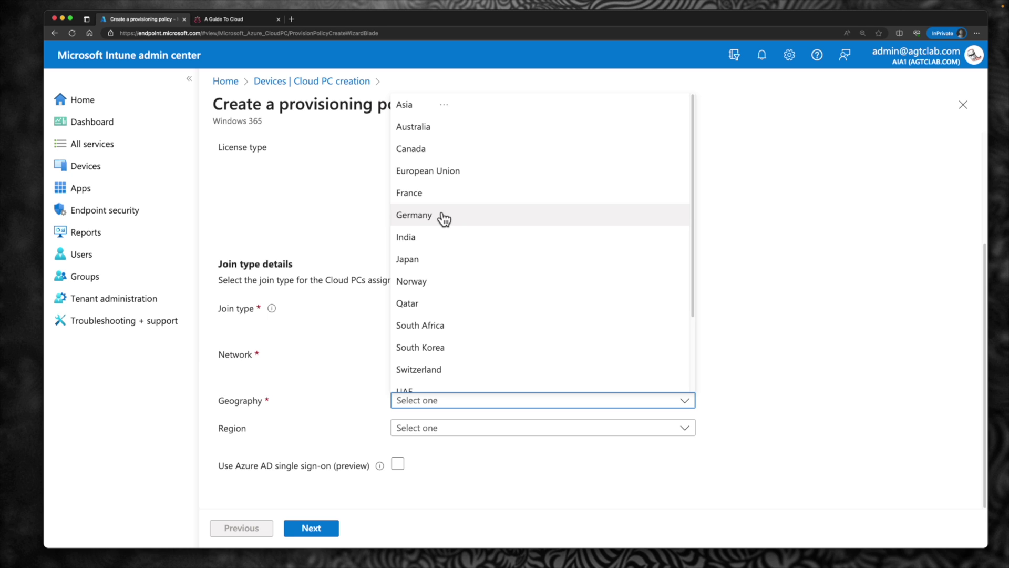
{"action": "left_click", "coordinate": [438, 125]}
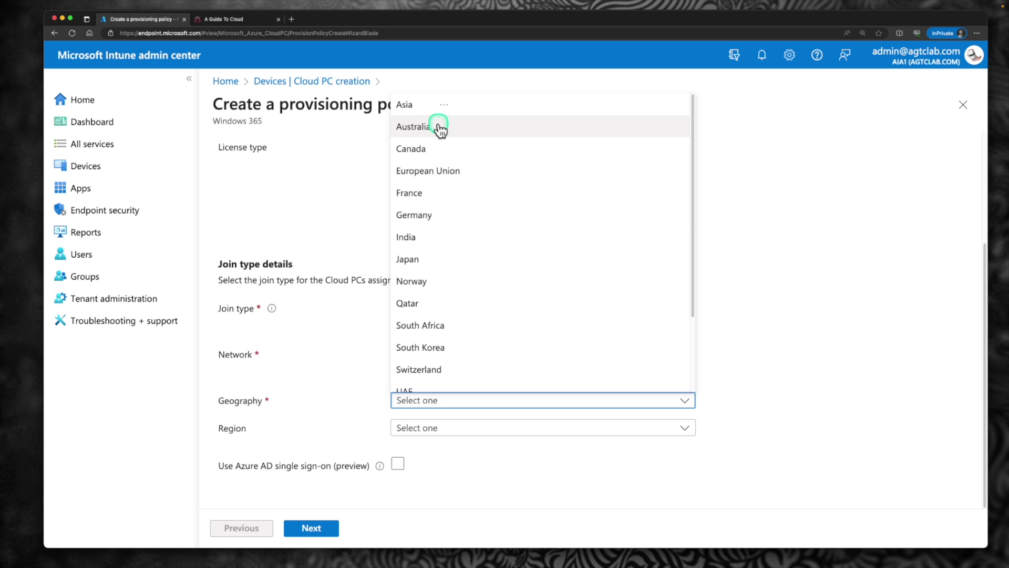
{"action": "left_click", "coordinate": [439, 127]}
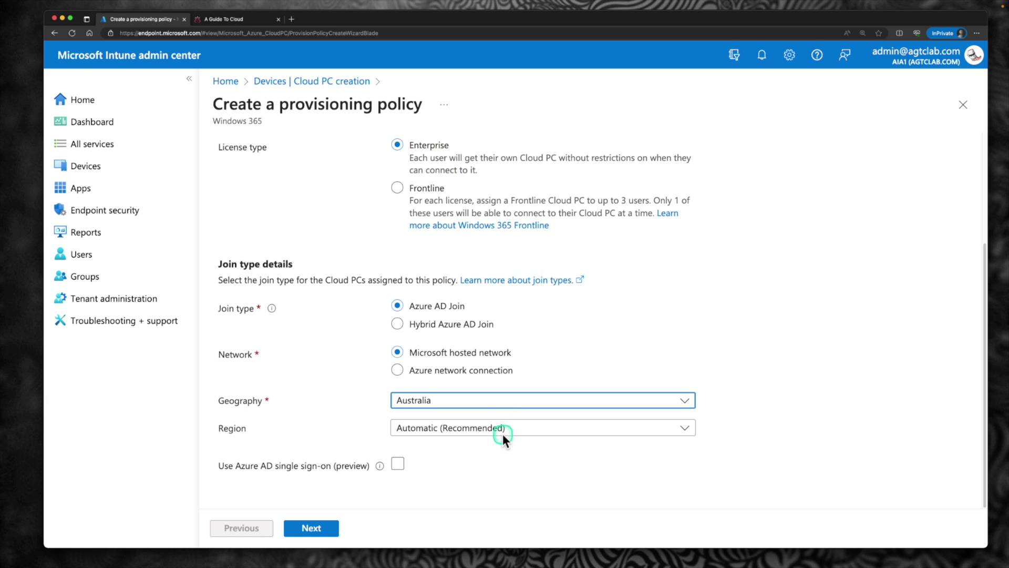
{"action": "left_click", "coordinate": [489, 427]}
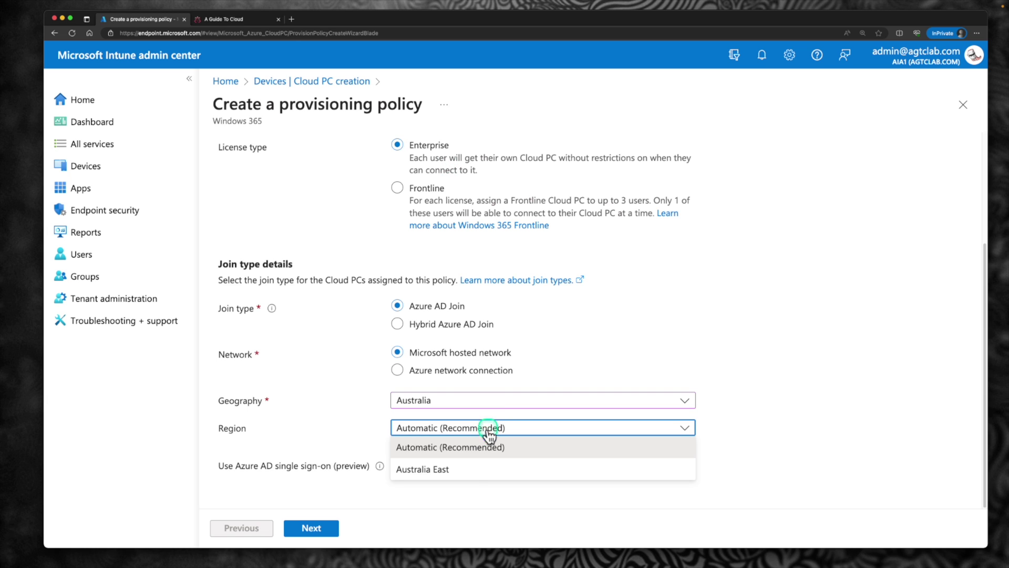
{"action": "left_click", "coordinate": [467, 468]}
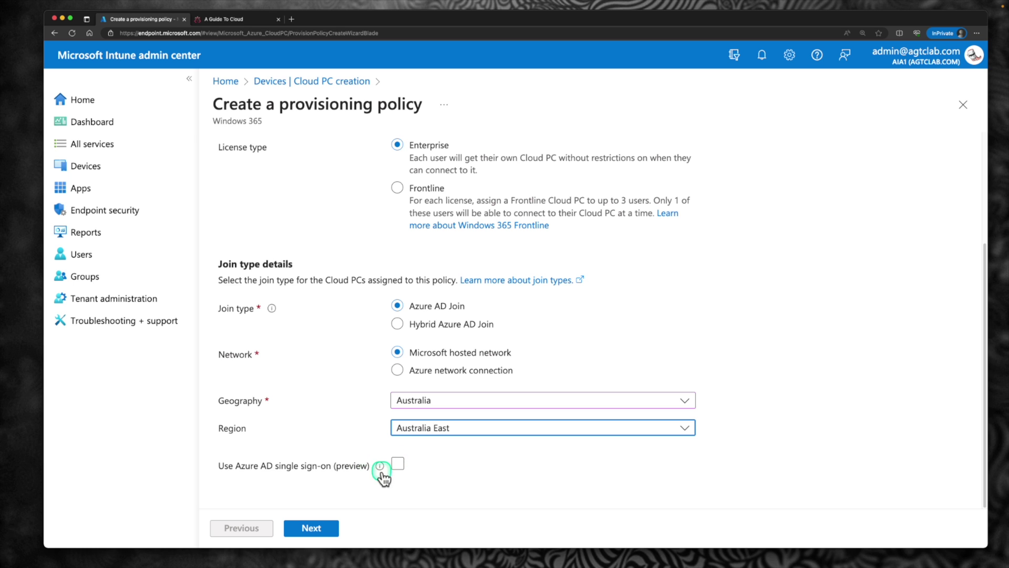
{"action": "left_click", "coordinate": [424, 370]}
{"action": "scroll", "coordinate": [368, 362], "scroll_direction": "up", "scroll_amount": 2}
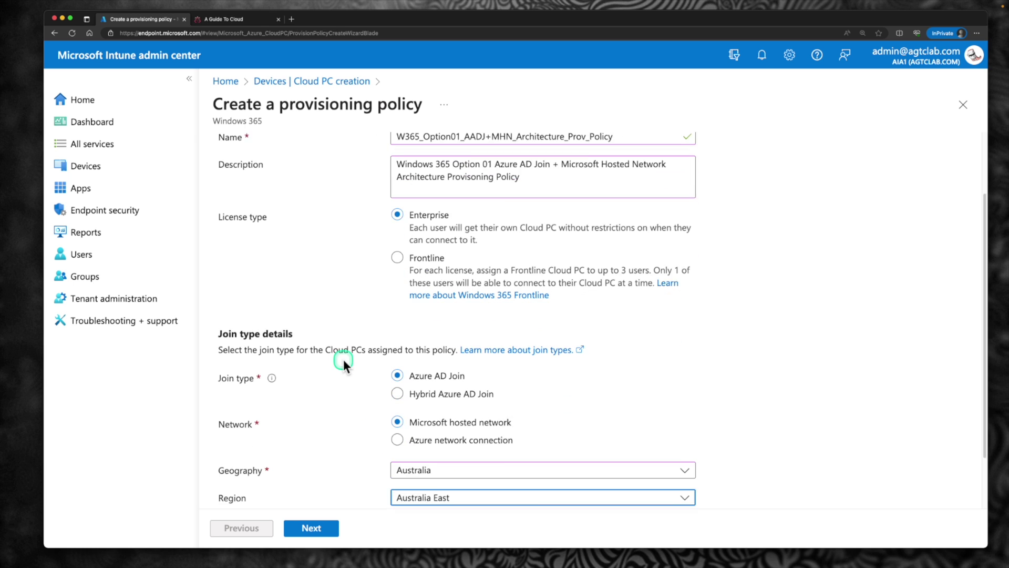
{"action": "scroll", "coordinate": [343, 358], "scroll_direction": "down", "scroll_amount": 1}
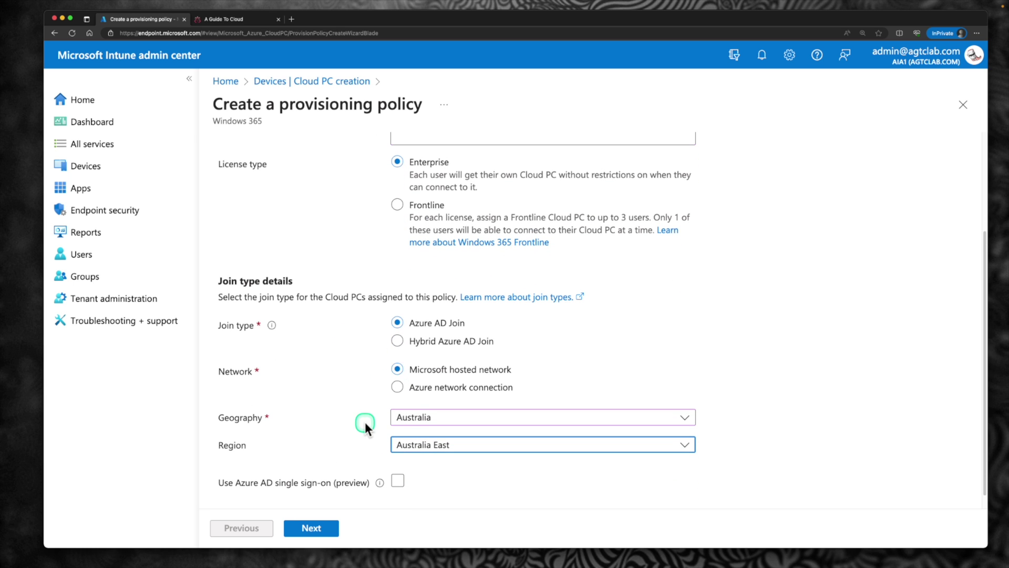
{"action": "scroll", "coordinate": [364, 421], "scroll_direction": "down", "scroll_amount": 1}
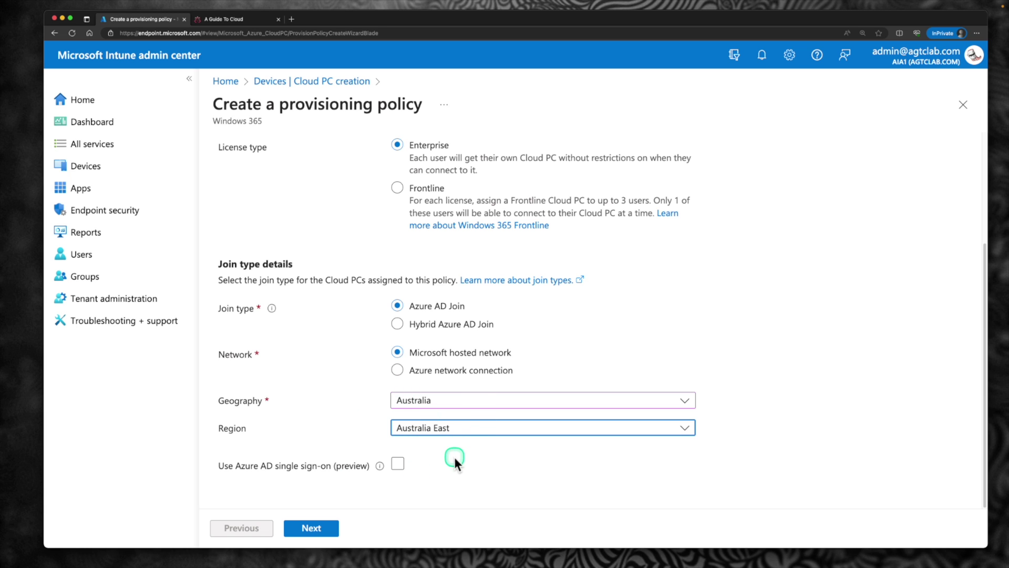
{"action": "left_click", "coordinate": [343, 524]}
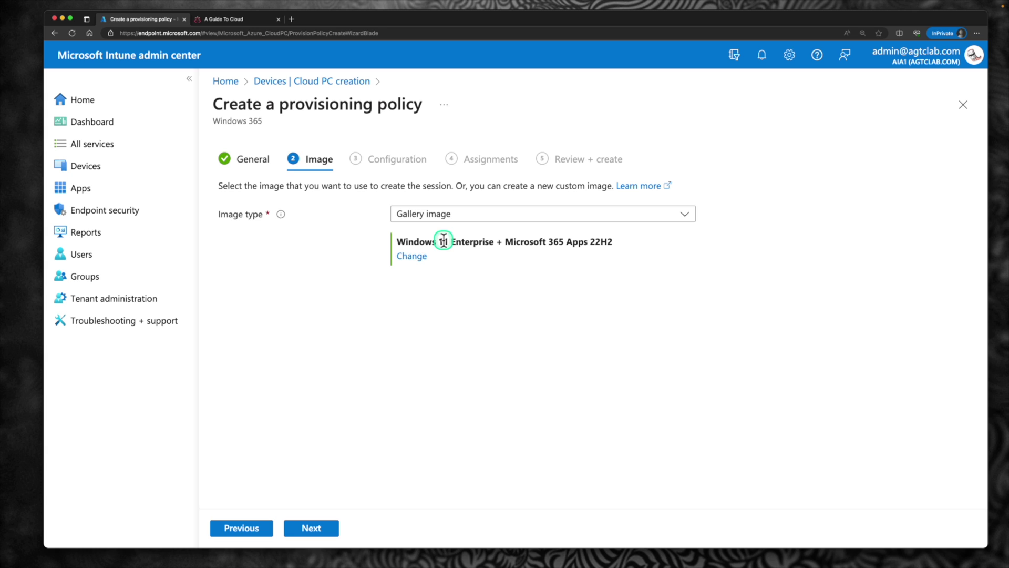
Use the Windows 11 Enterprise + Microsoft 365 Apps 22H2 gallery image and continue to Configuration
{"action": "left_click", "coordinate": [422, 256]}
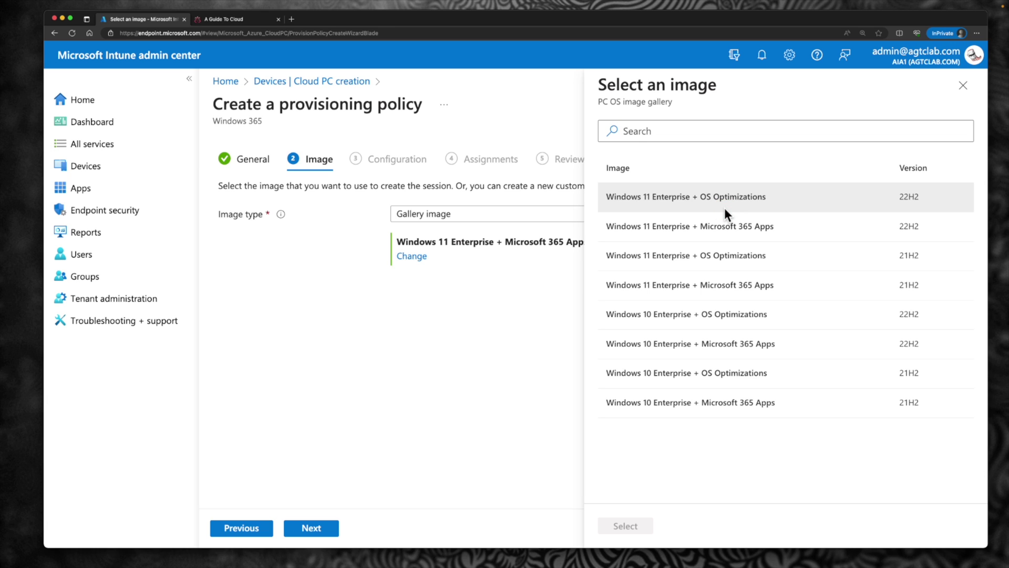
{"action": "left_click", "coordinate": [726, 226]}
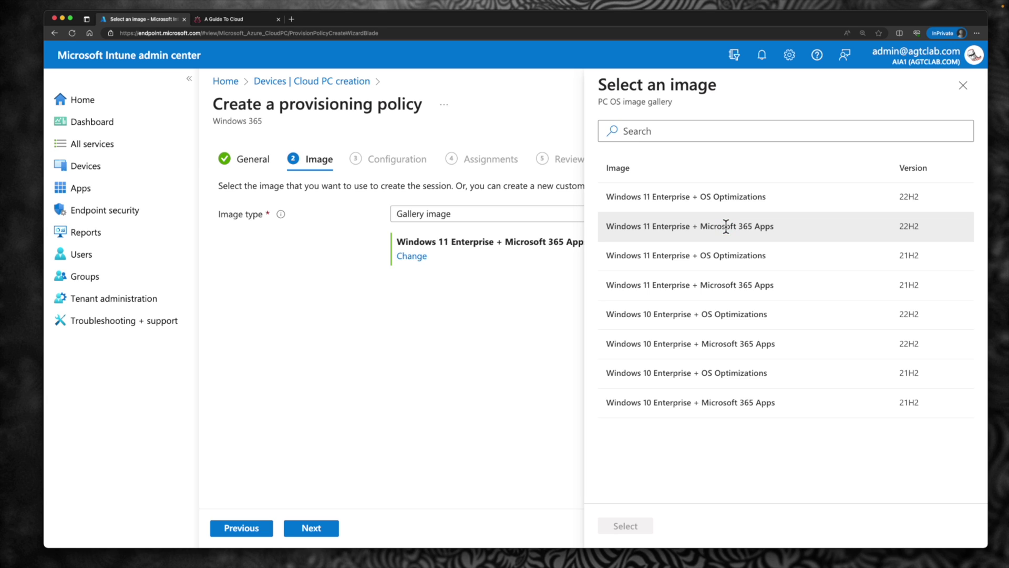
{"action": "left_click_drag", "start_coordinate": [804, 226], "coordinate": [928, 227]}
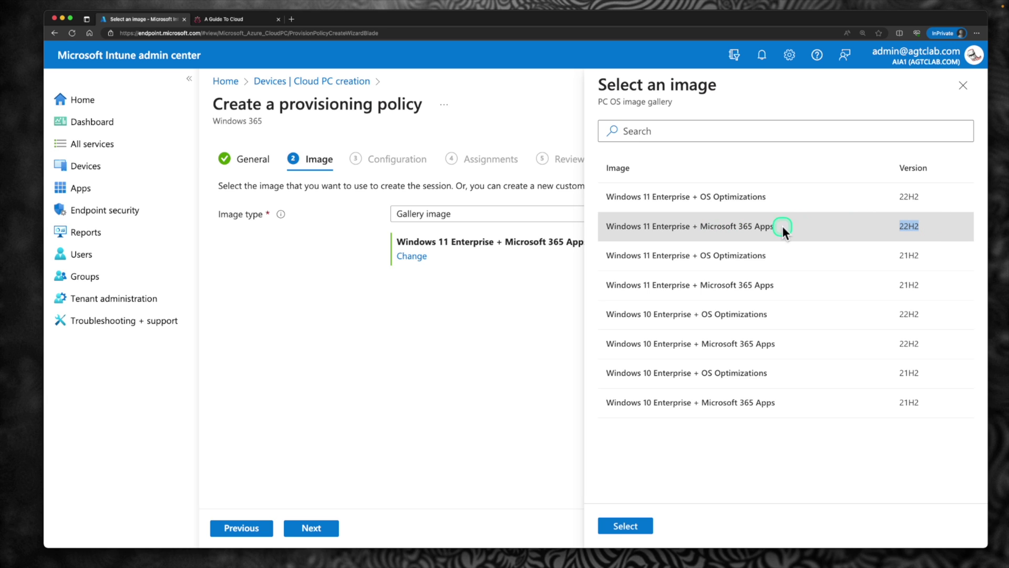
{"action": "left_click", "coordinate": [626, 526]}
{"action": "left_click", "coordinate": [625, 526]}
{"action": "left_click", "coordinate": [502, 214]}
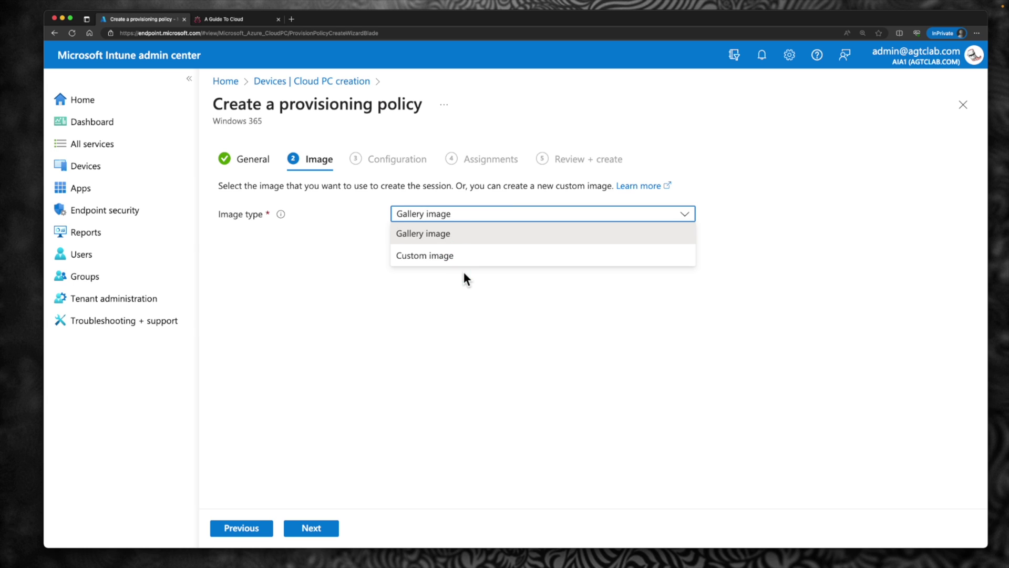
{"action": "left_click", "coordinate": [459, 237]}
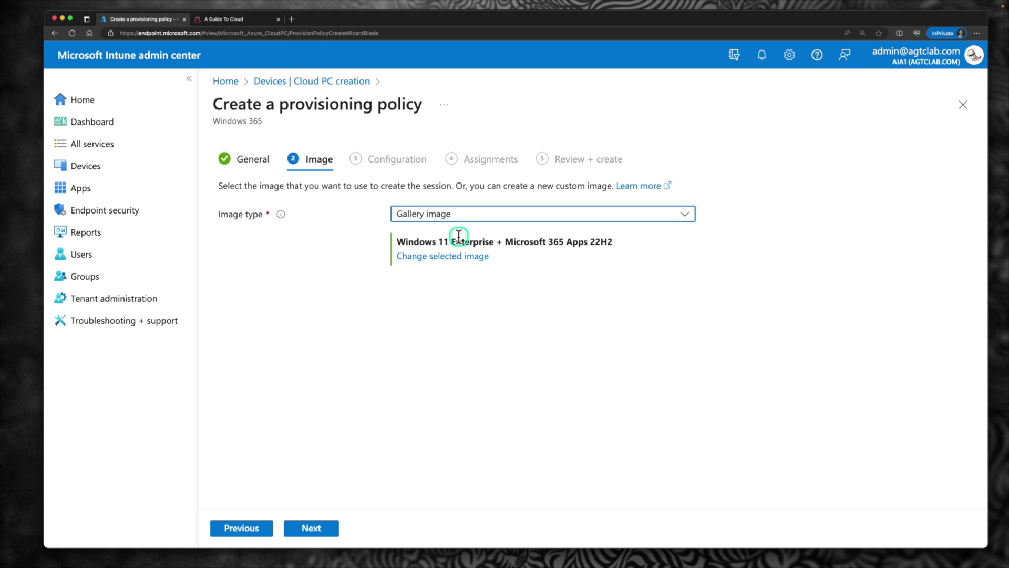
{"action": "left_click", "coordinate": [311, 531]}
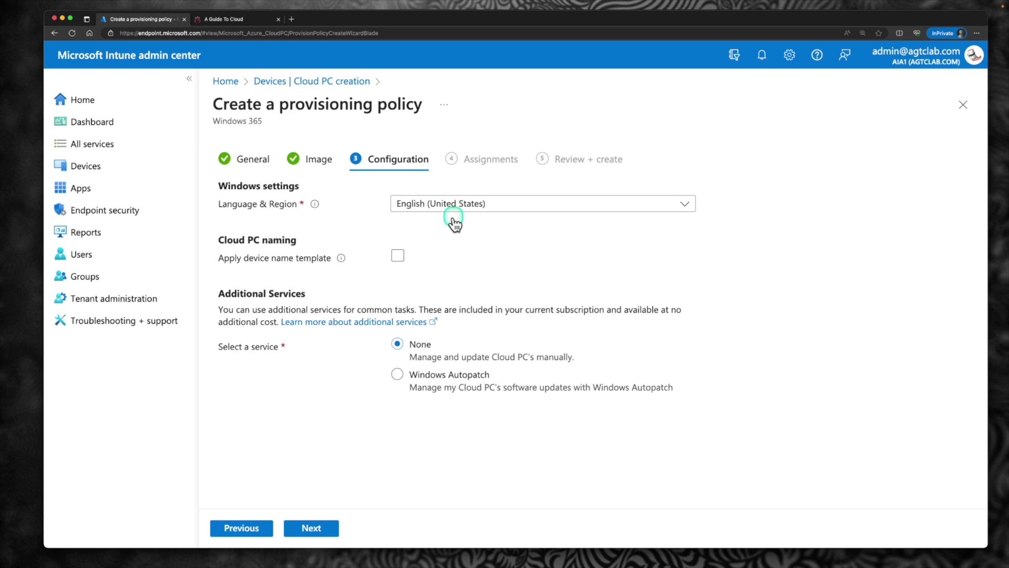
Keep English (United States) settings and assign the policy to Win365_AADJ+MHN_Architecture_UserGroup
{"action": "left_click", "coordinate": [452, 272]}
{"action": "left_click", "coordinate": [314, 527]}
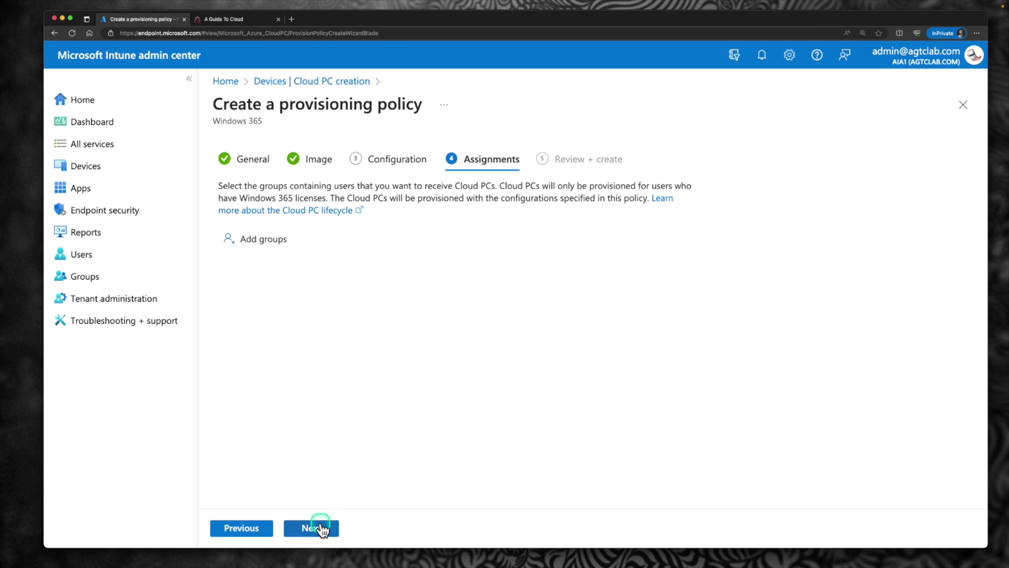
{"action": "left_click", "coordinate": [284, 244]}
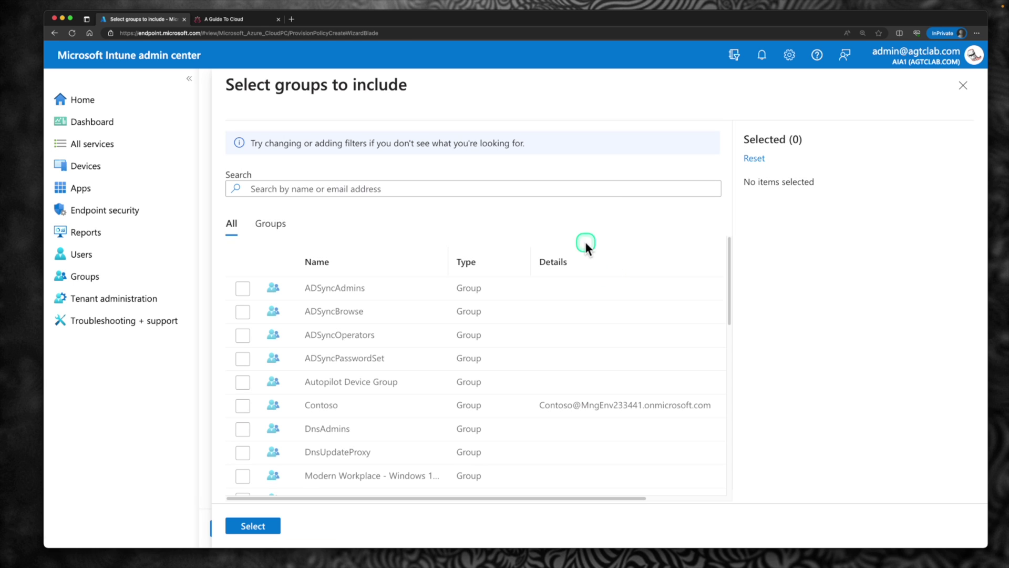
{"action": "left_click", "coordinate": [534, 192]}
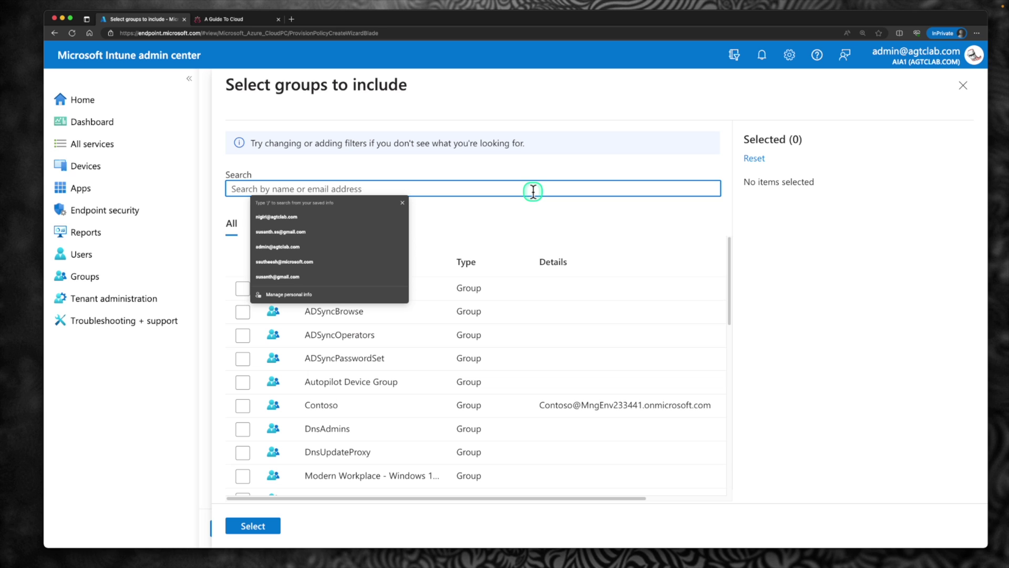
{"action": "type", "text": "w365"}
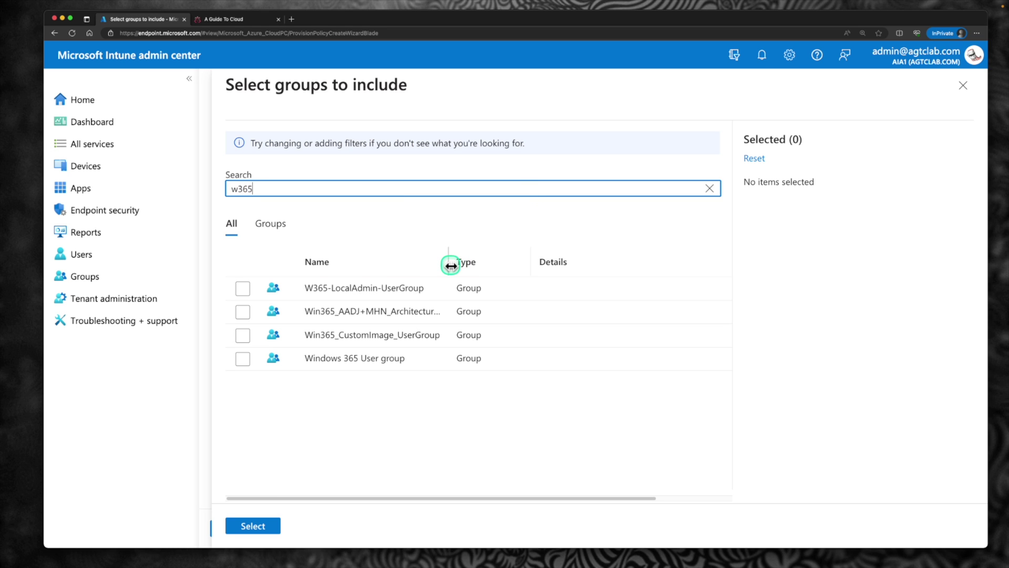
{"action": "left_click_drag", "start_coordinate": [451, 263], "coordinate": [574, 262]}
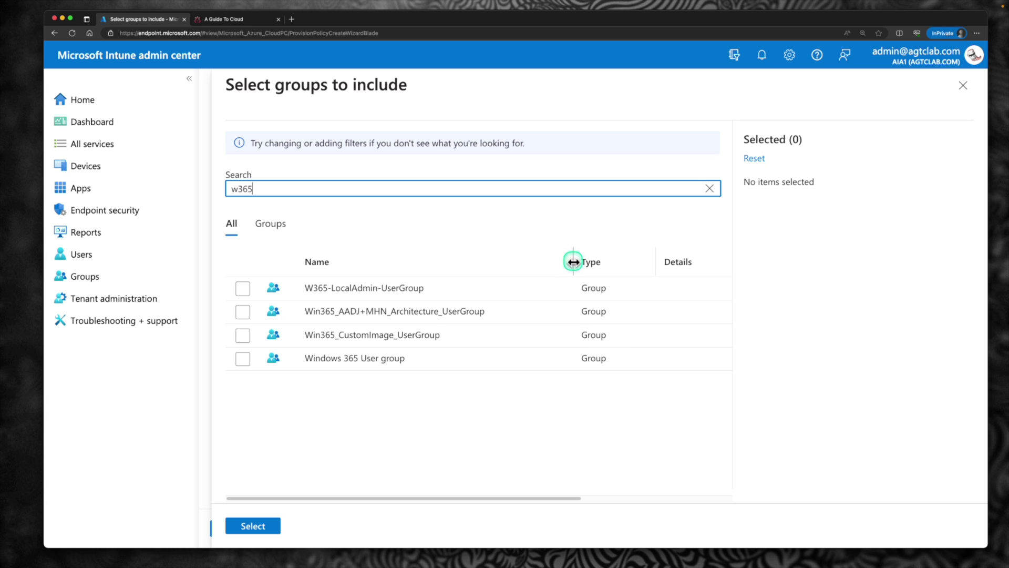
{"action": "left_click", "coordinate": [382, 315]}
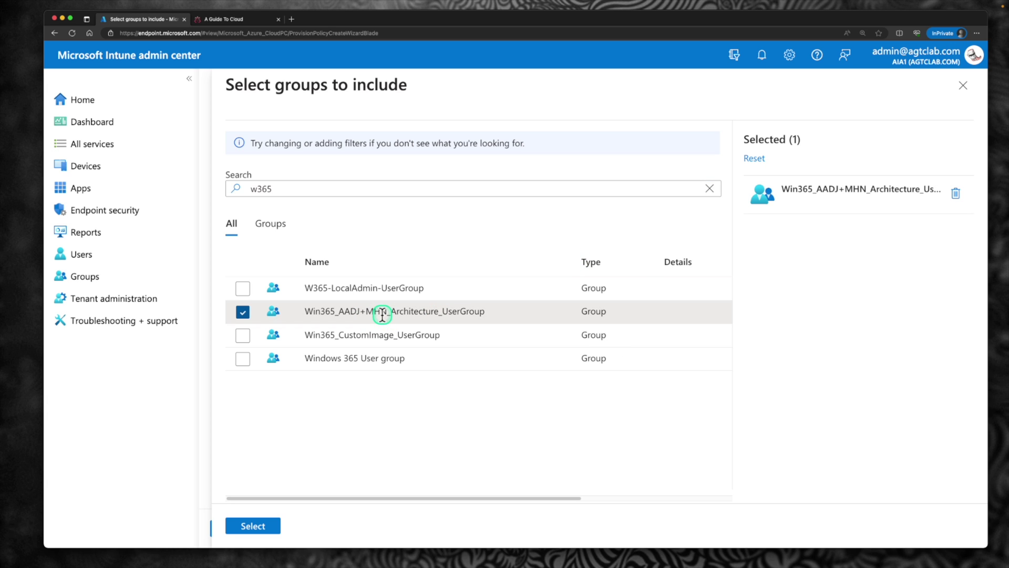
{"action": "left_click", "coordinate": [273, 527]}
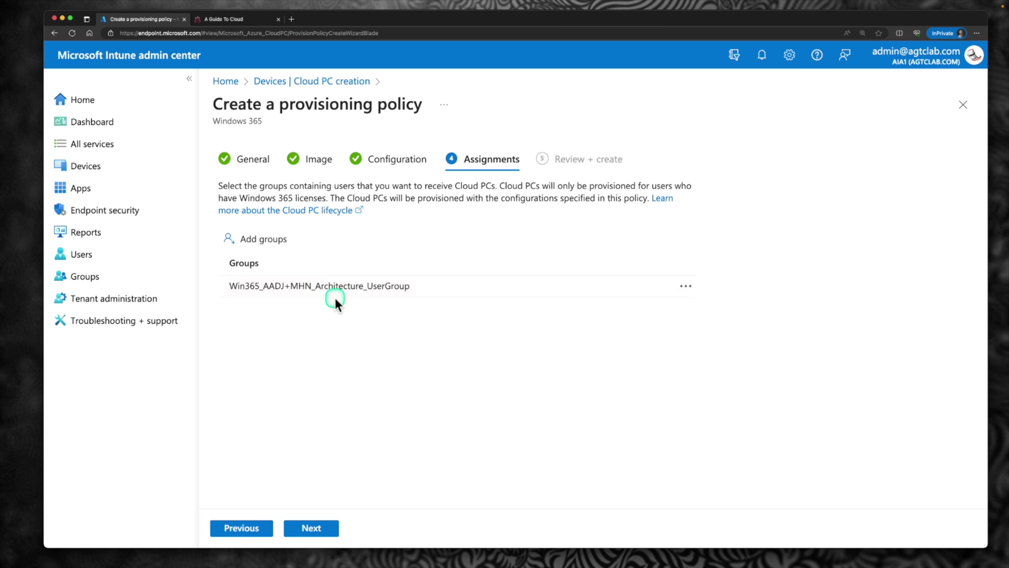
Create the W365_Option01_AADJ+MHN_Architecture_Prov_Policy provisioning policy from its review page
{"action": "left_click", "coordinate": [307, 531]}
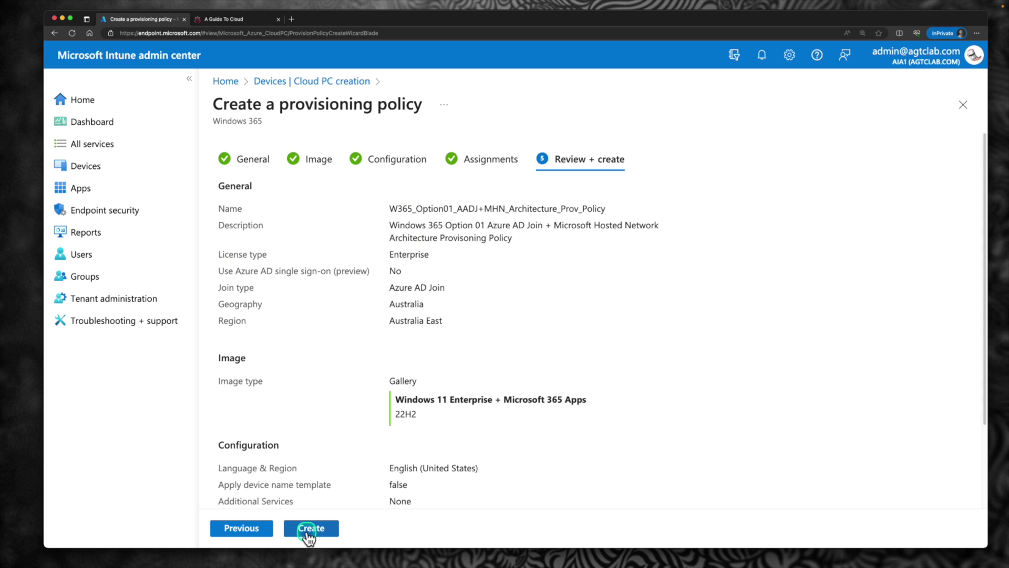
{"action": "left_click", "coordinate": [300, 530]}
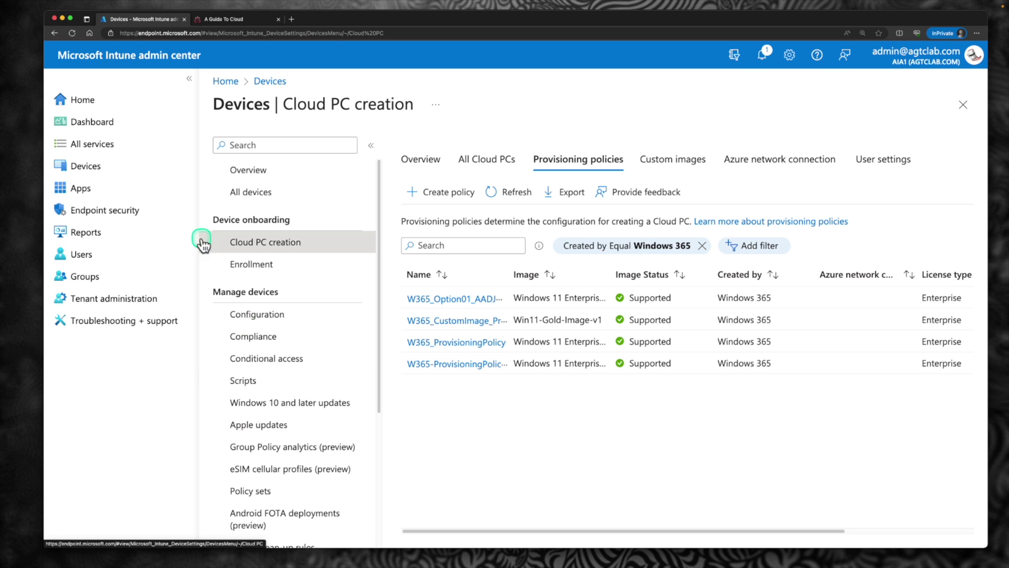
Search groups for 'w365' and view the members of Win365_AADJ+MHN_Architecture_UserGroup
{"action": "left_click", "coordinate": [106, 262]}
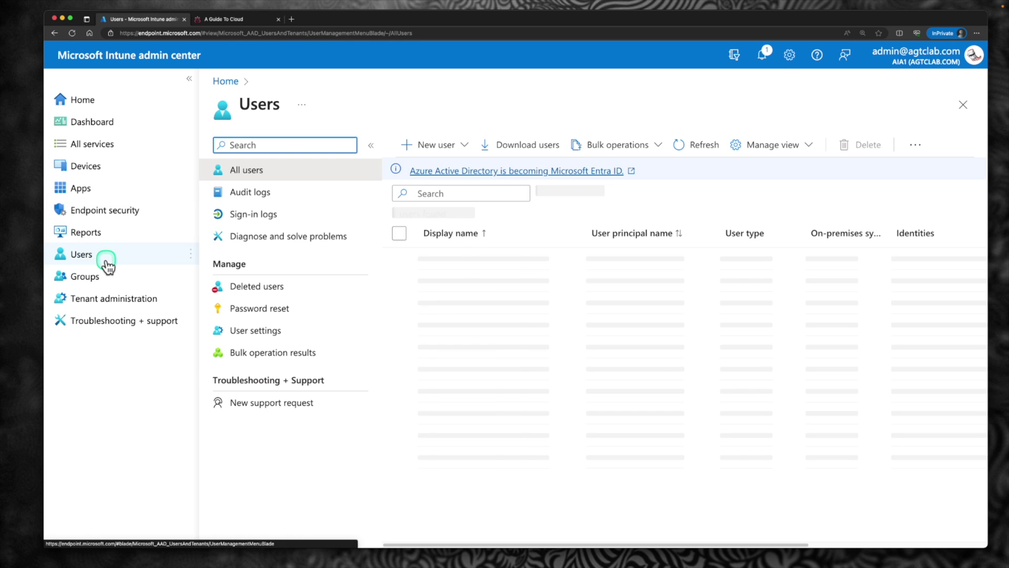
{"action": "left_click", "coordinate": [107, 277]}
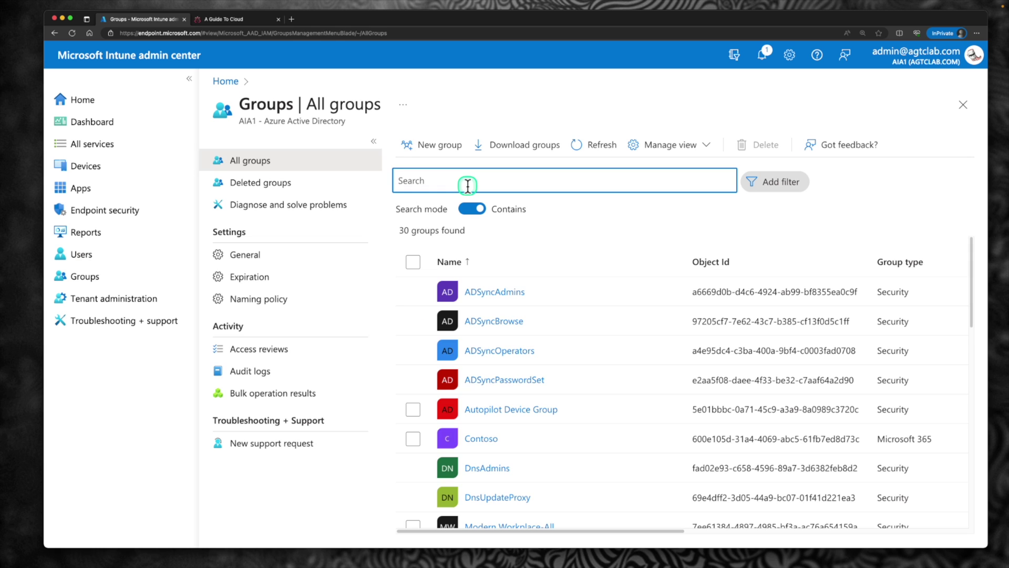
{"action": "type", "text": "w365"}
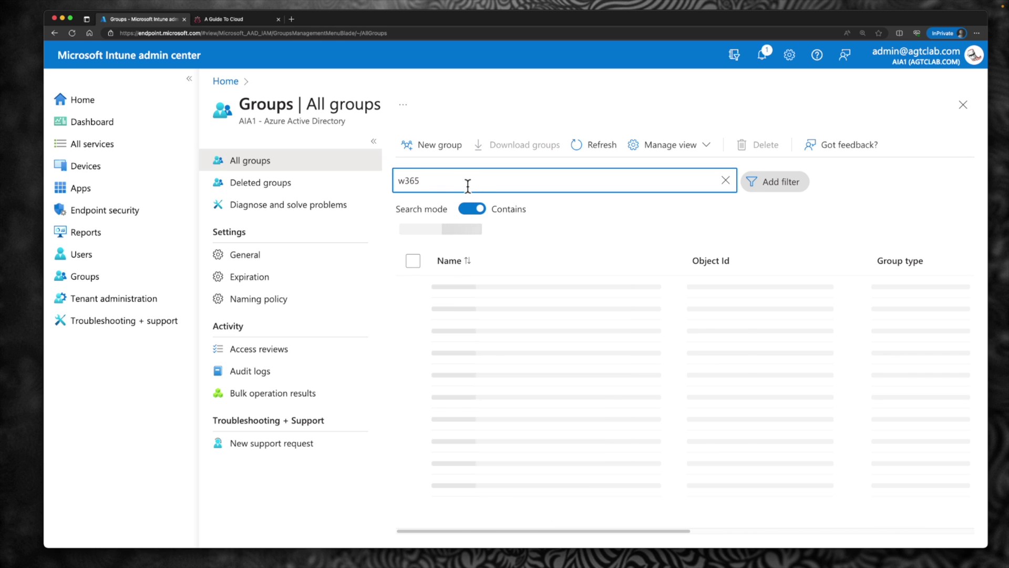
{"action": "left_click", "coordinate": [536, 381]}
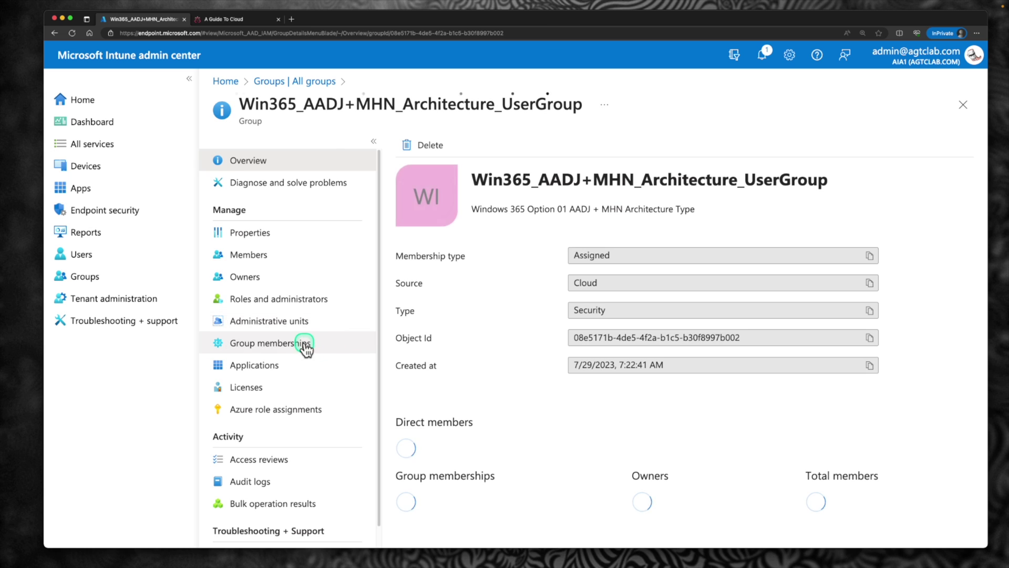
{"action": "left_click", "coordinate": [289, 255]}
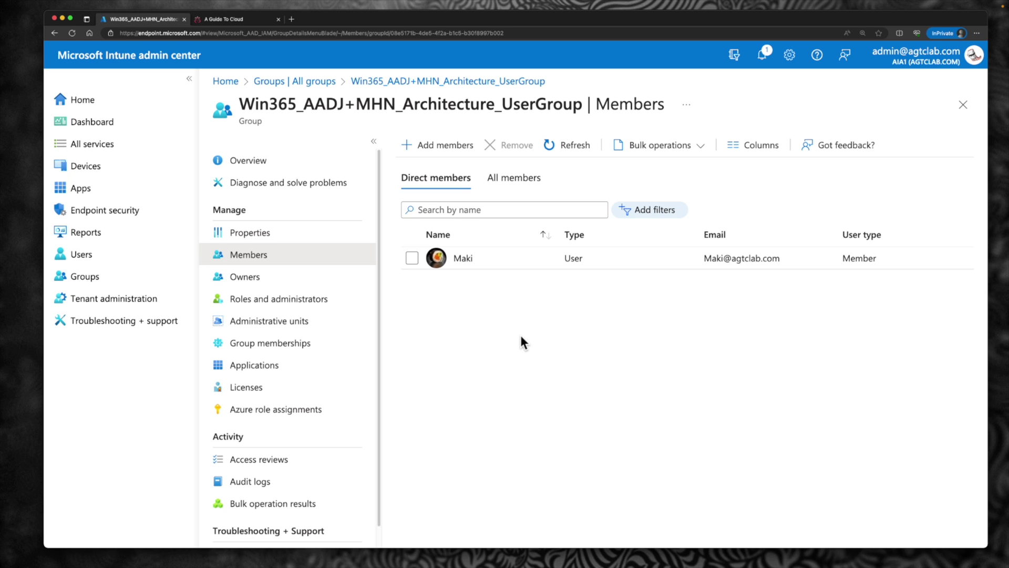
{"action": "left_click", "coordinate": [109, 167]}
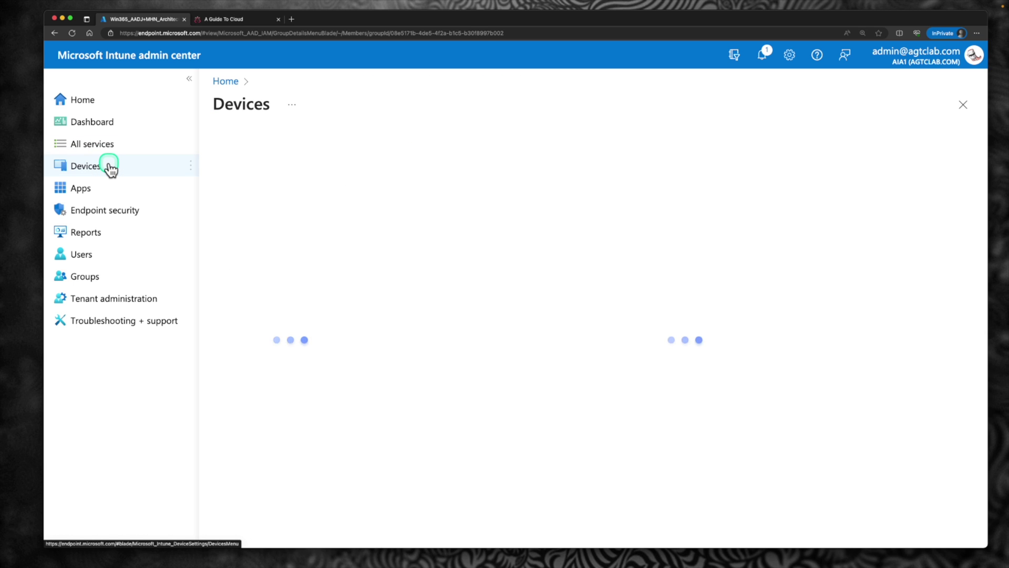
Show the All Cloud PCs list and widen its Provisioning policy column
{"action": "left_click", "coordinate": [257, 242]}
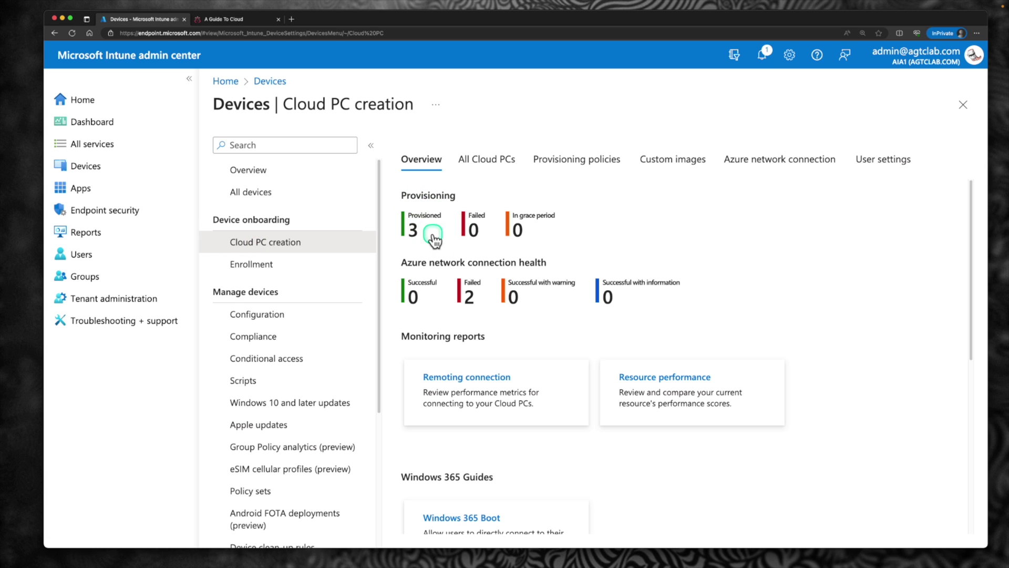
{"action": "left_click", "coordinate": [478, 168]}
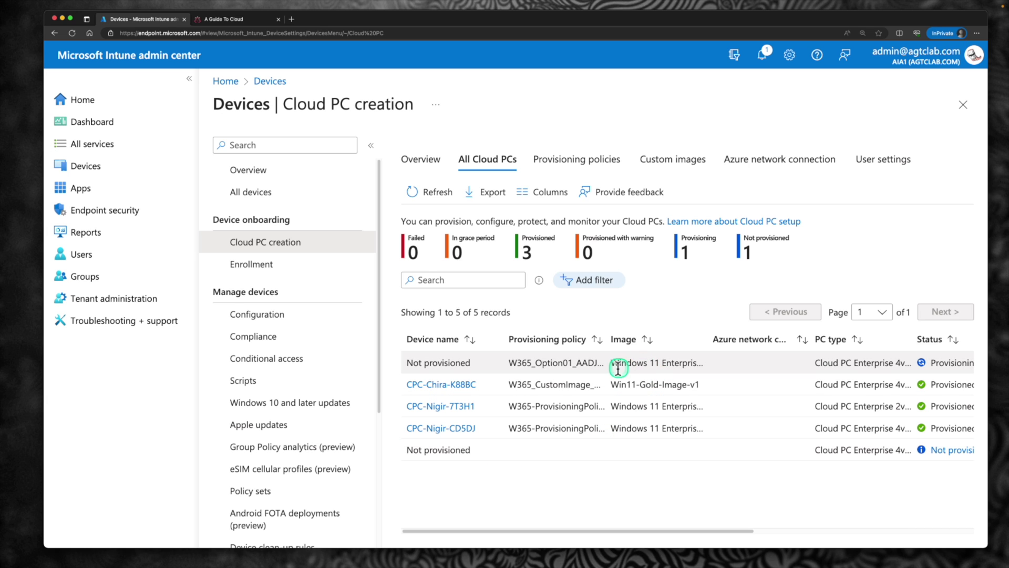
{"action": "left_click_drag", "start_coordinate": [608, 339], "coordinate": [660, 334]}
{"action": "left_click_drag", "start_coordinate": [414, 362], "coordinate": [473, 363]}
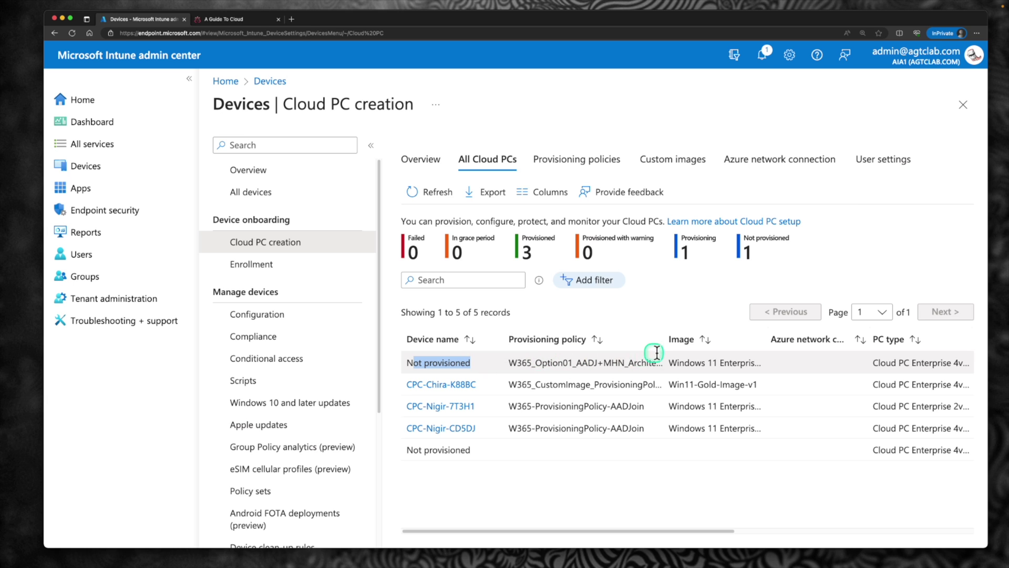
{"action": "left_click_drag", "start_coordinate": [662, 340], "coordinate": [716, 341]}
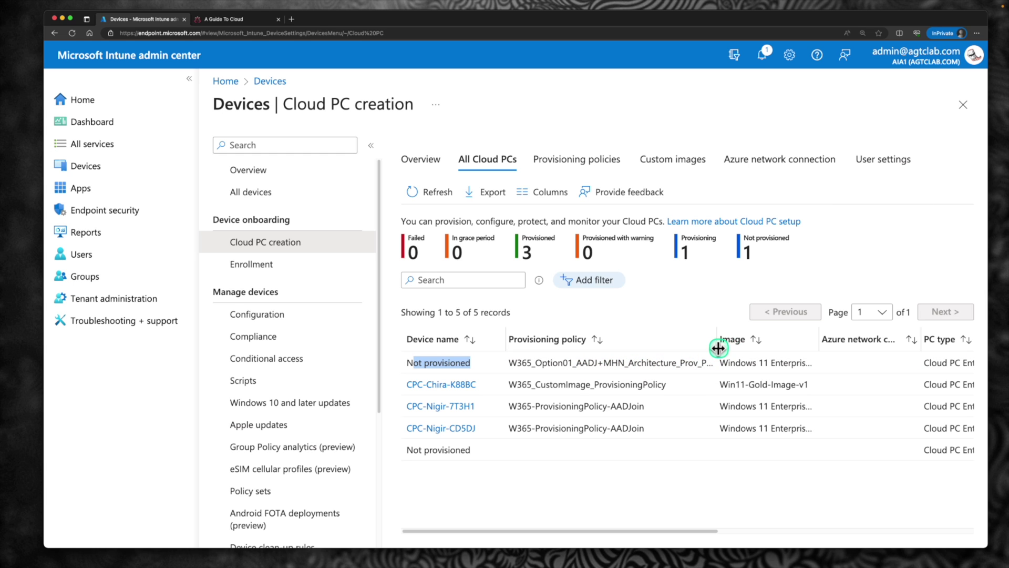
{"action": "left_click_drag", "start_coordinate": [717, 345], "coordinate": [777, 343]}
{"action": "scroll", "coordinate": [736, 365], "scroll_direction": "right", "scroll_amount": 8}
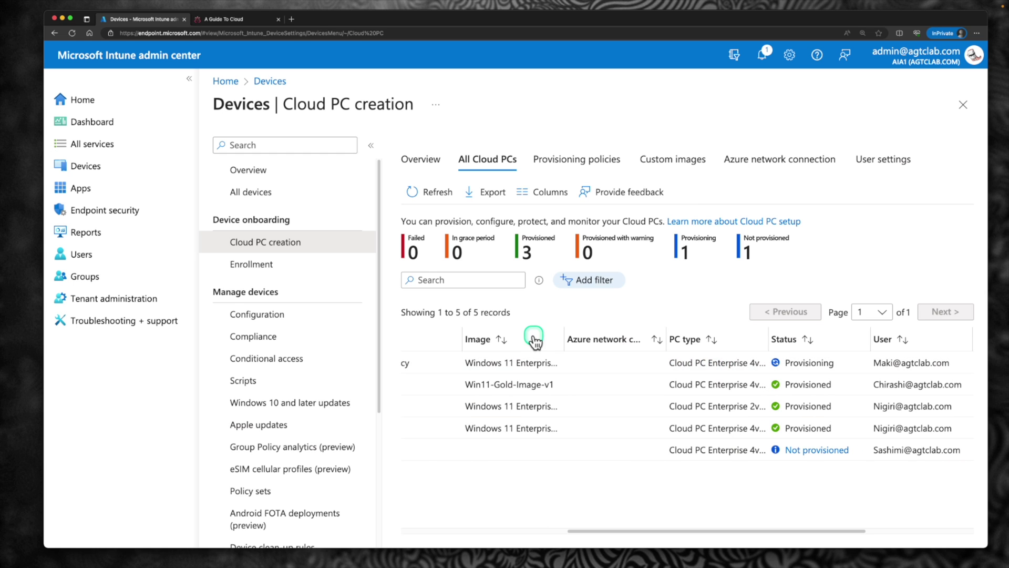
Widen the Image, Azure network connection and PC type columns
{"action": "mouse_move", "coordinate": [561, 340]}
{"action": "left_mouse_down"}
{"action": "mouse_move", "coordinate": [613, 332]}
{"action": "mouse_move", "coordinate": [581, 339]}
{"action": "left_mouse_up"}
{"action": "left_click_drag", "start_coordinate": [680, 339], "coordinate": [693, 341]}
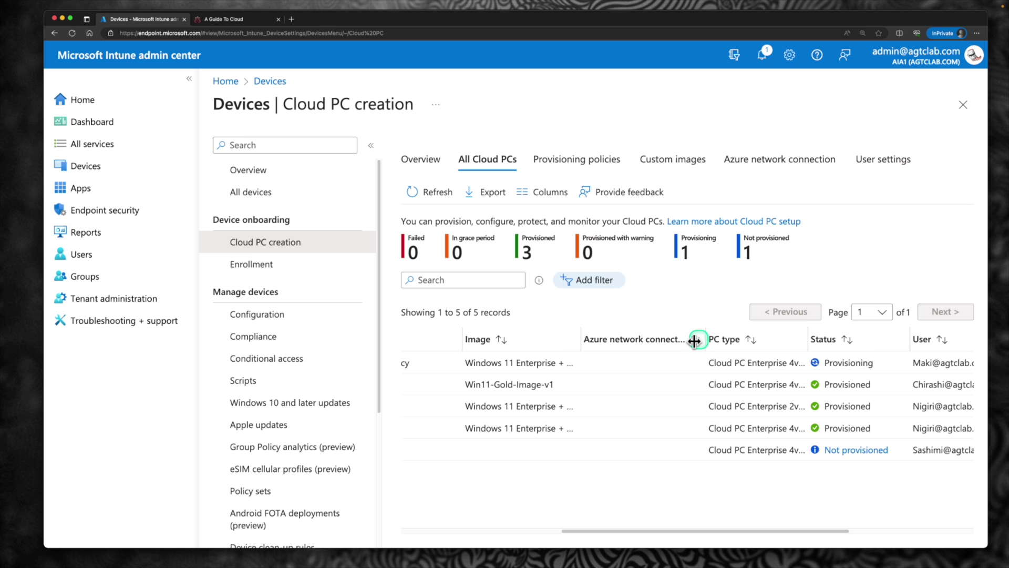
{"action": "scroll", "coordinate": [656, 357], "scroll_direction": "right", "scroll_amount": 5}
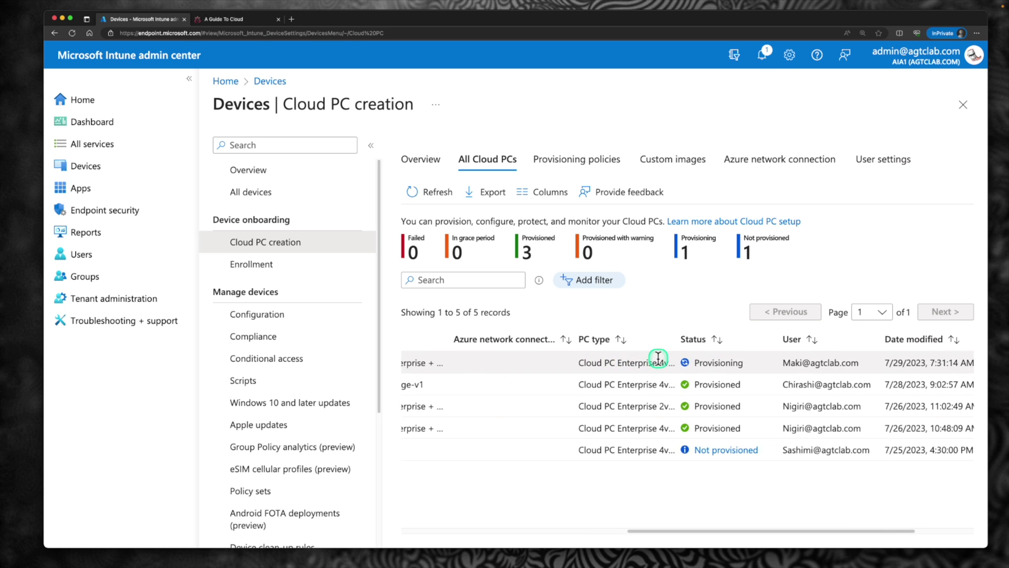
{"action": "scroll", "coordinate": [658, 357], "scroll_direction": "right", "scroll_amount": 3}
{"action": "left_click_drag", "start_coordinate": [569, 339], "coordinate": [654, 339]}
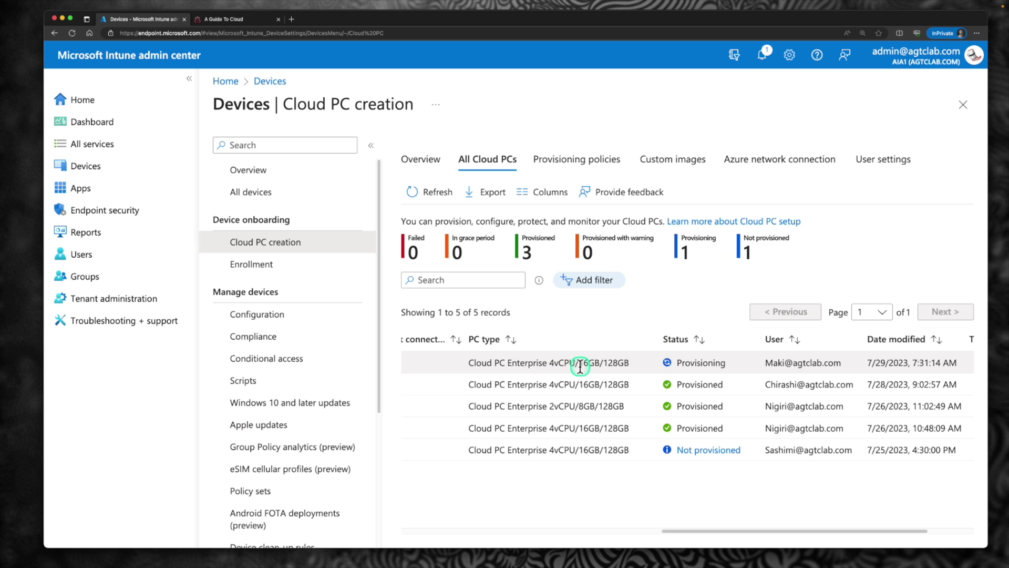
{"action": "scroll", "coordinate": [581, 367], "scroll_direction": "right", "scroll_amount": 2}
{"action": "scroll", "coordinate": [581, 367], "scroll_direction": "right", "scroll_amount": 3}
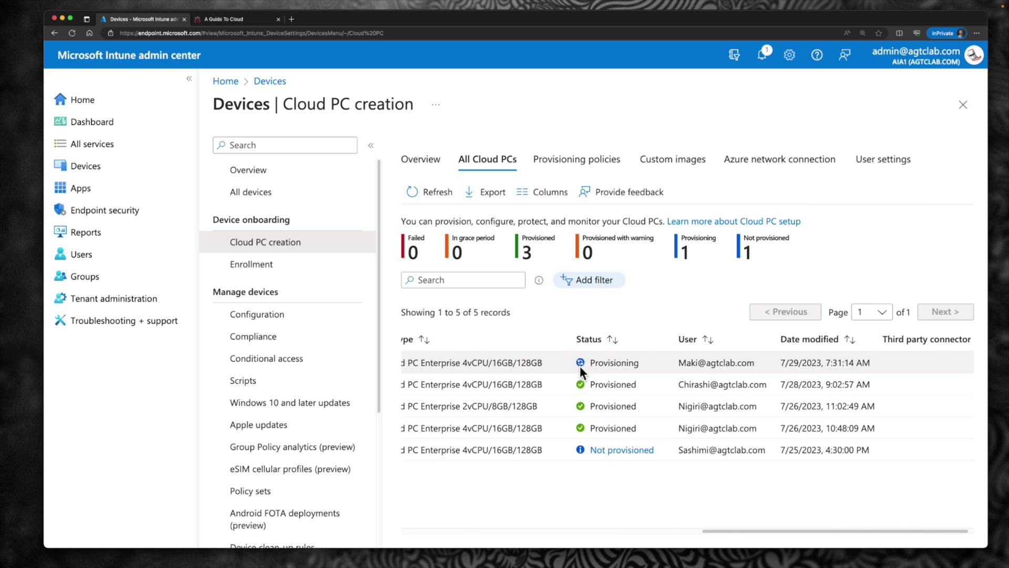
{"action": "left_click_drag", "start_coordinate": [669, 335], "coordinate": [663, 342]}
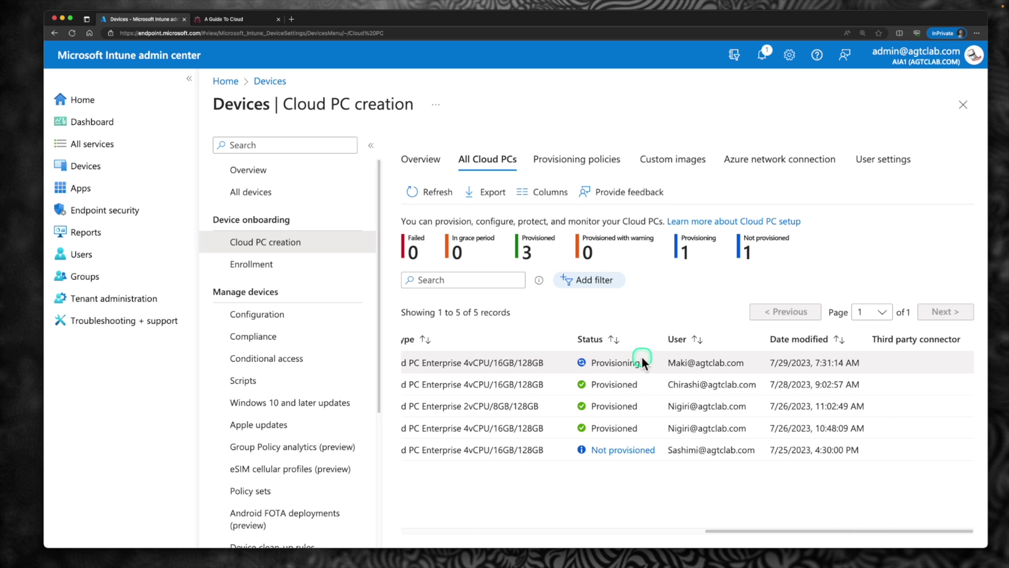
Widen the User column and scroll across the Cloud PC table
{"action": "left_click_drag", "start_coordinate": [767, 339], "coordinate": [792, 339]}
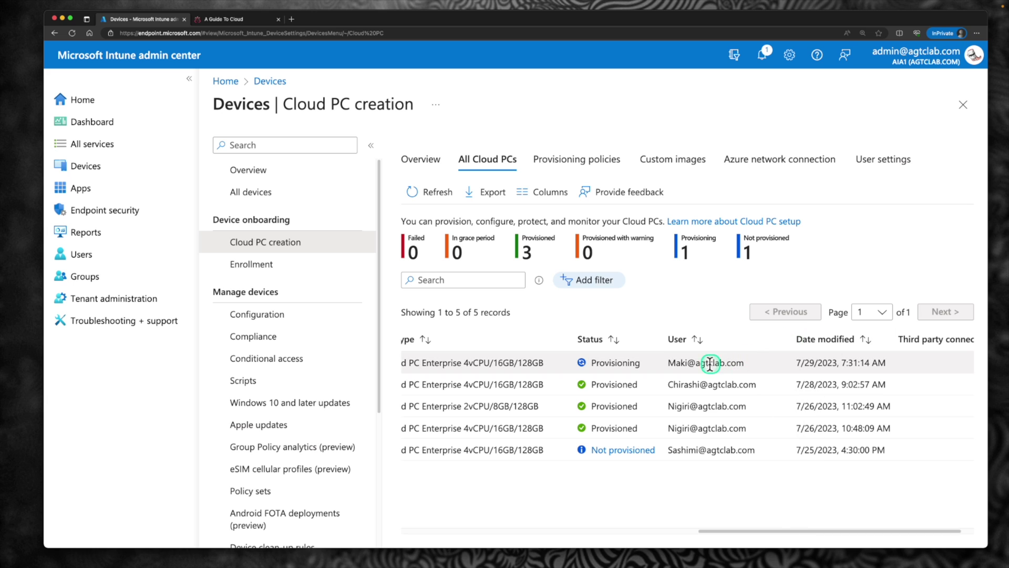
{"action": "scroll", "coordinate": [714, 367], "scroll_direction": "right", "scroll_amount": 1}
{"action": "scroll", "coordinate": [713, 367], "scroll_direction": "right", "scroll_amount": 1}
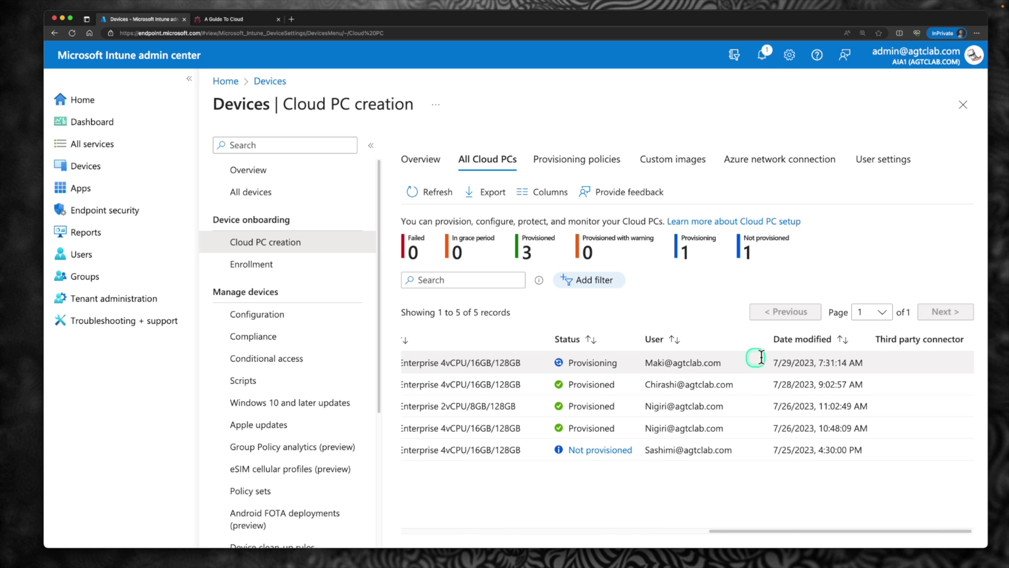
{"action": "left_click_drag", "start_coordinate": [777, 363], "coordinate": [836, 363]}
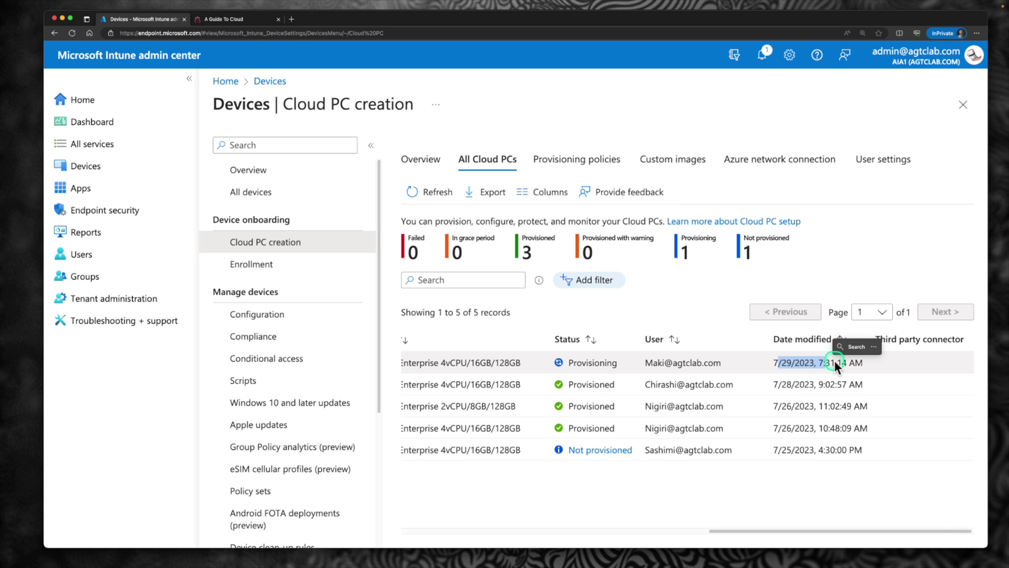
{"action": "left_click", "coordinate": [589, 367]}
{"action": "scroll", "coordinate": [588, 366], "scroll_direction": "left", "scroll_amount": 5}
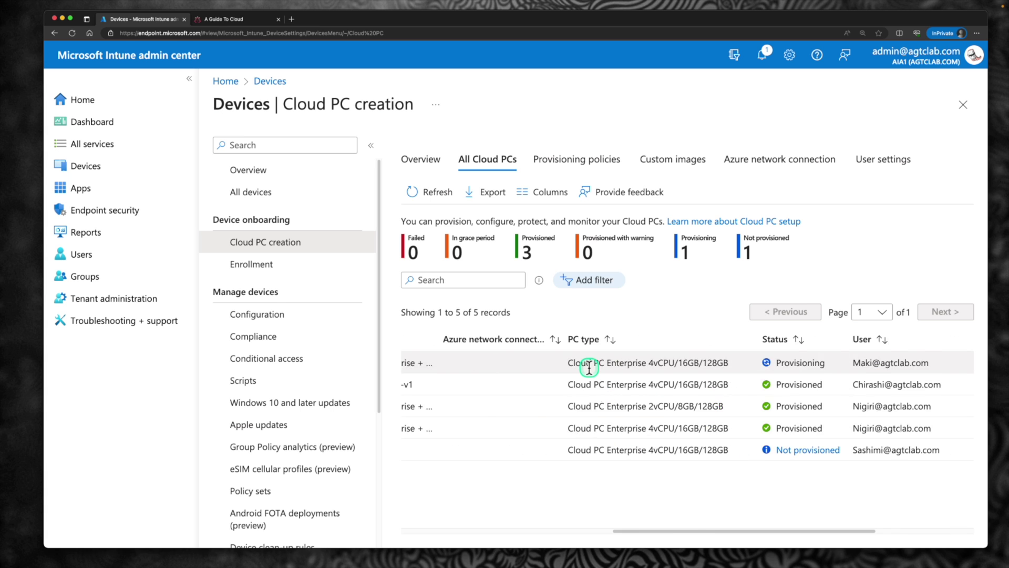
{"action": "scroll", "coordinate": [589, 366], "scroll_direction": "left", "scroll_amount": 10}
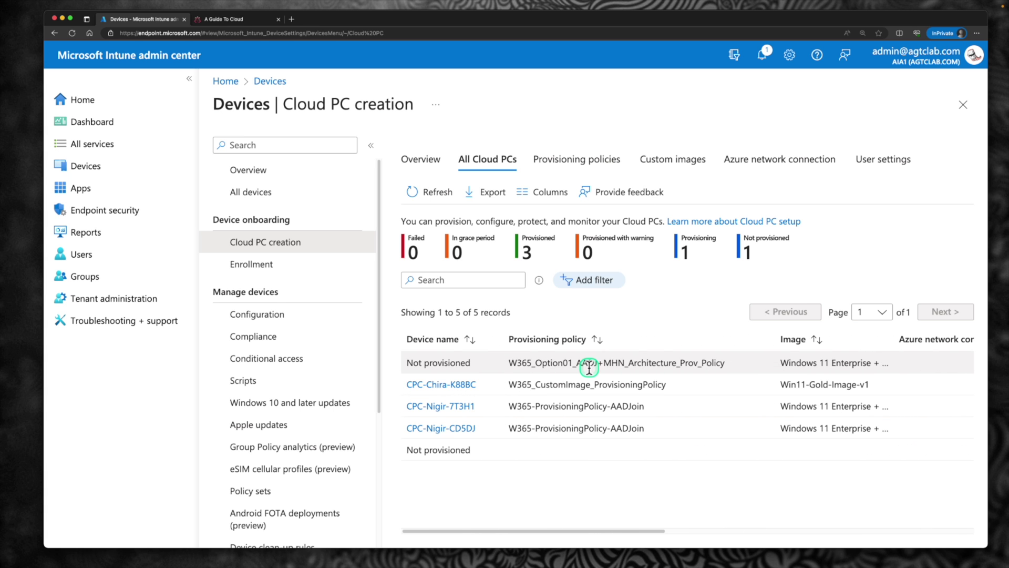
{"action": "scroll", "coordinate": [588, 367], "scroll_direction": "right", "scroll_amount": 5}
{"action": "scroll", "coordinate": [578, 365], "scroll_direction": "left", "scroll_amount": 5}
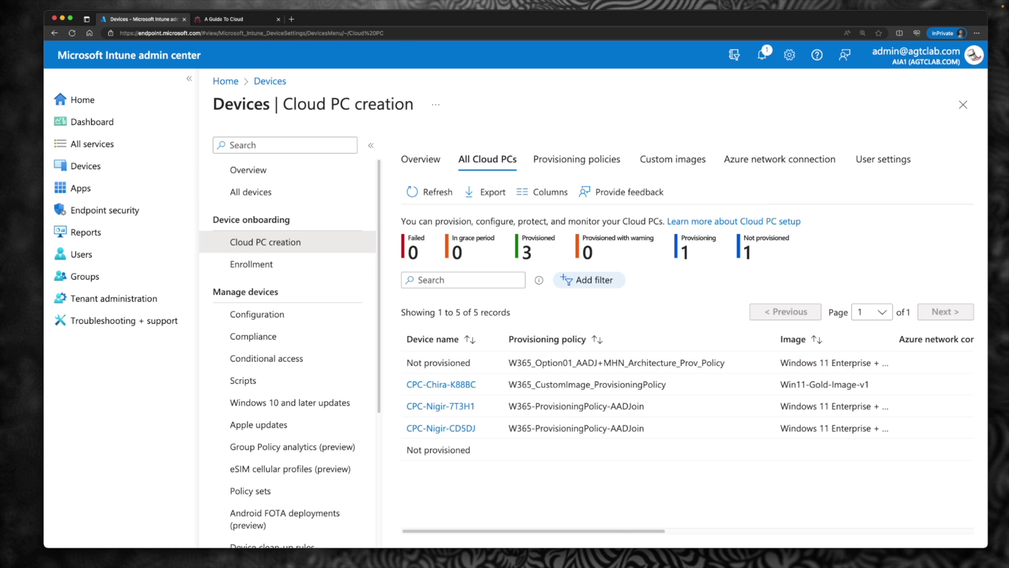
{"action": "scroll", "coordinate": [548, 364], "scroll_direction": "right", "scroll_amount": 5}
Reload the Cloud PC list, widen Provisioning policy, and confirm the W365_Option01 Cloud PC is Provisioned
{"action": "key", "text": "super+r"}
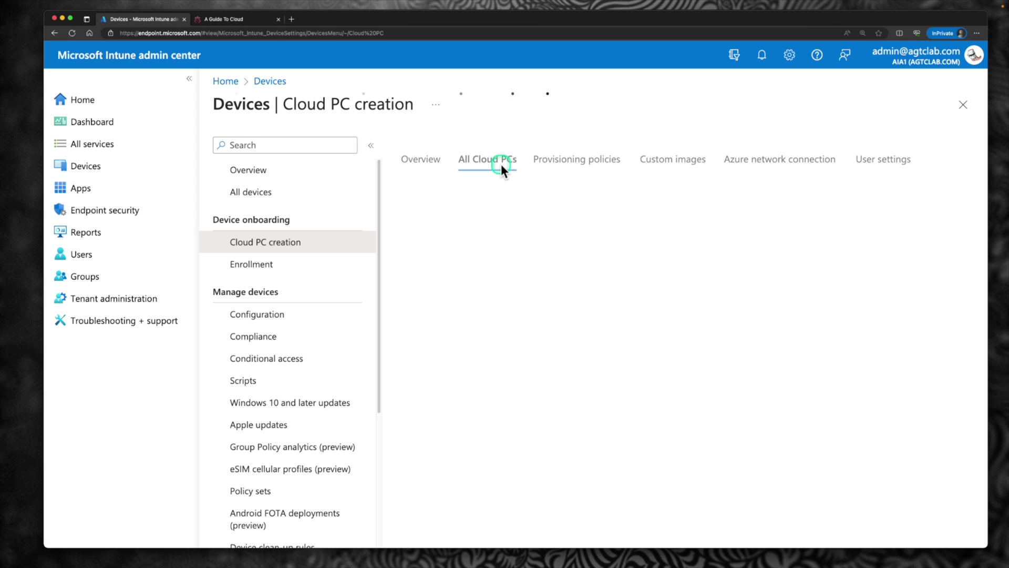
{"action": "left_click_drag", "start_coordinate": [608, 342], "coordinate": [712, 343]}
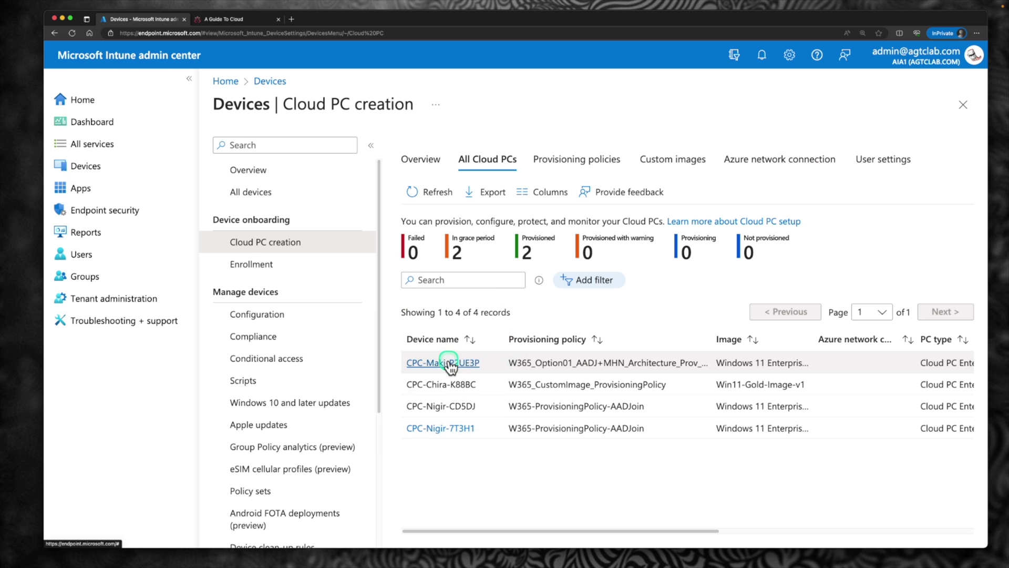
{"action": "scroll", "coordinate": [448, 361], "scroll_direction": "right", "scroll_amount": 10}
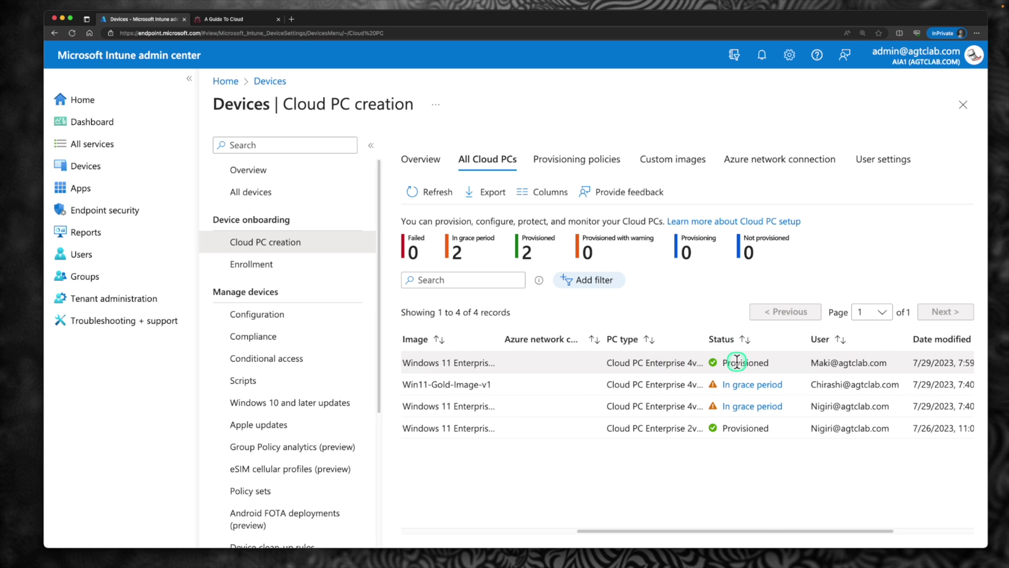
{"action": "scroll", "coordinate": [737, 360], "scroll_direction": "right", "scroll_amount": 5}
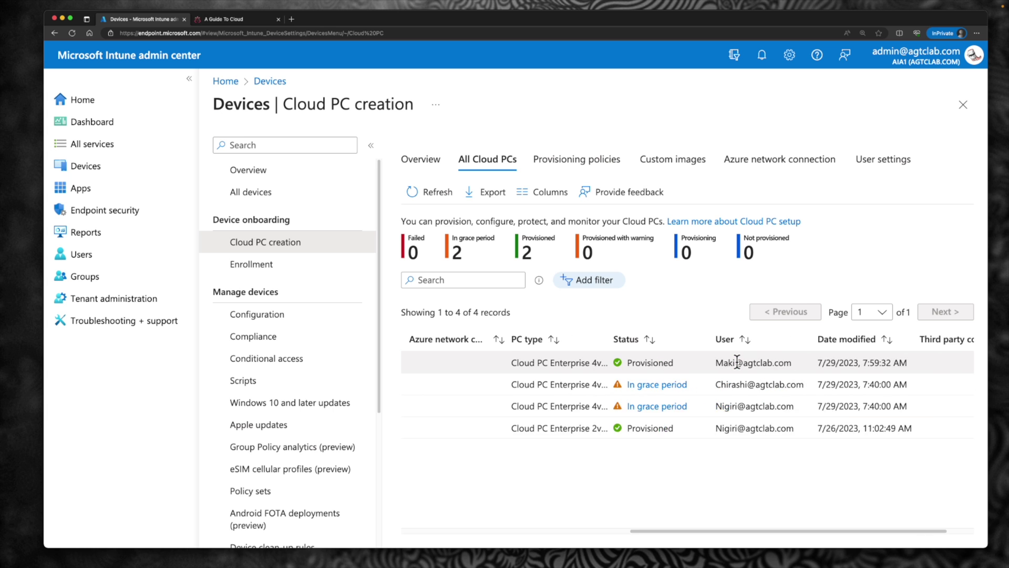
{"action": "scroll", "coordinate": [736, 360], "scroll_direction": "left", "scroll_amount": 8}
{"action": "scroll", "coordinate": [736, 360], "scroll_direction": "left", "scroll_amount": 5}
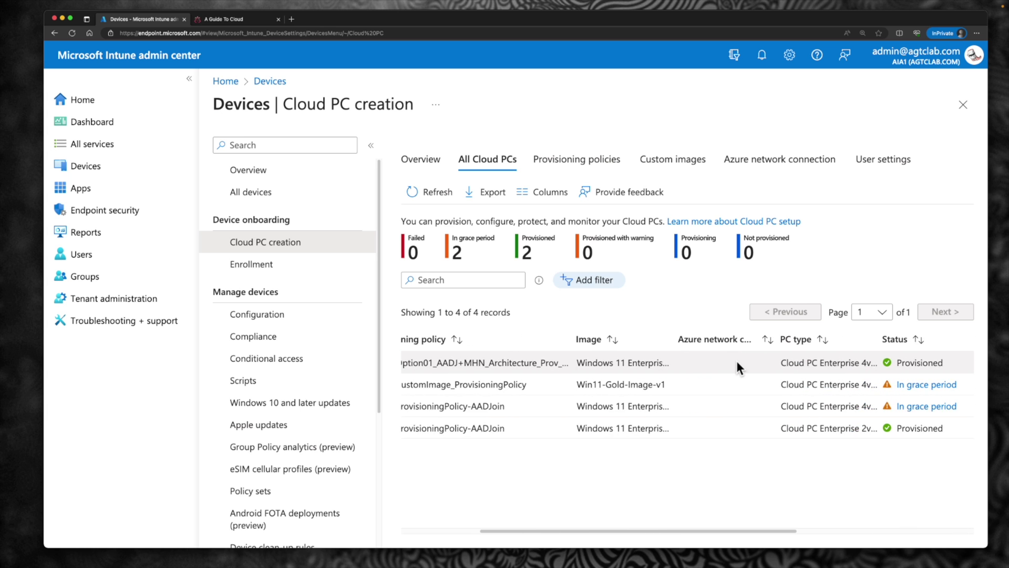
{"action": "scroll", "coordinate": [734, 361], "scroll_direction": "right", "scroll_amount": 8}
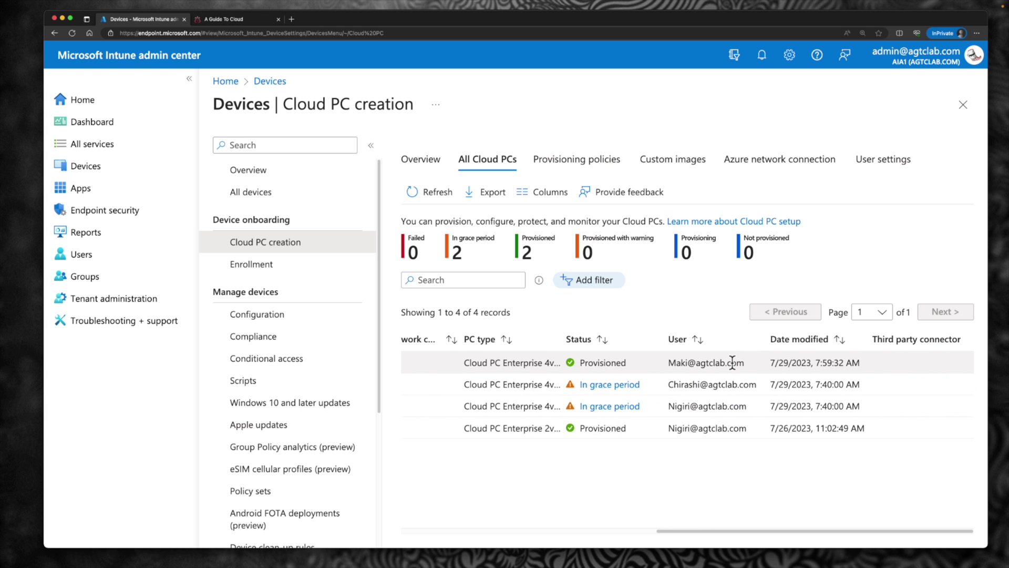
{"action": "scroll", "coordinate": [732, 362], "scroll_direction": "left", "scroll_amount": 8}
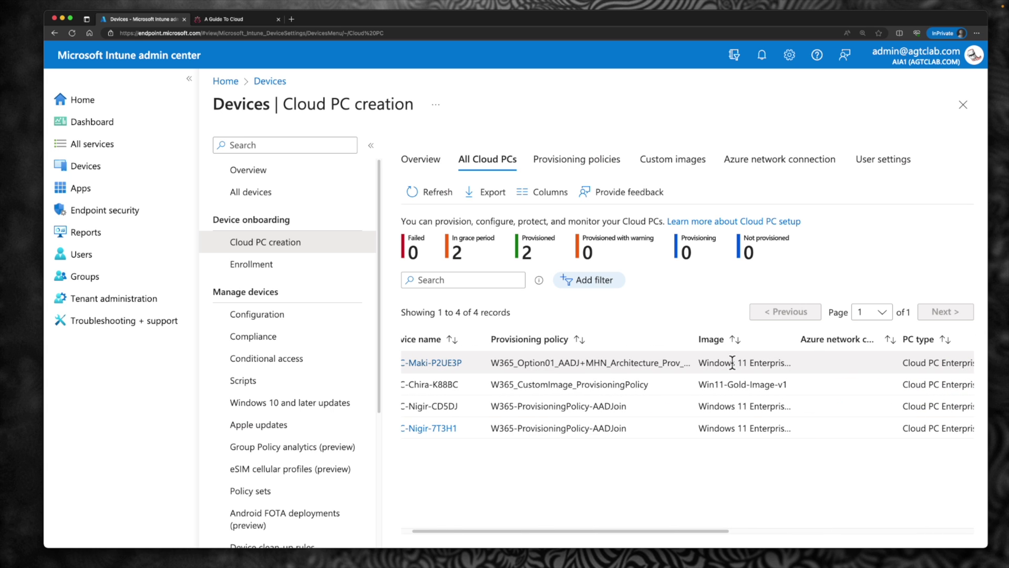
{"action": "scroll", "coordinate": [732, 362], "scroll_direction": "right", "scroll_amount": 2}
{"action": "scroll", "coordinate": [732, 362], "scroll_direction": "left", "scroll_amount": 3}
{"action": "scroll", "coordinate": [732, 362], "scroll_direction": "right", "scroll_amount": 2}
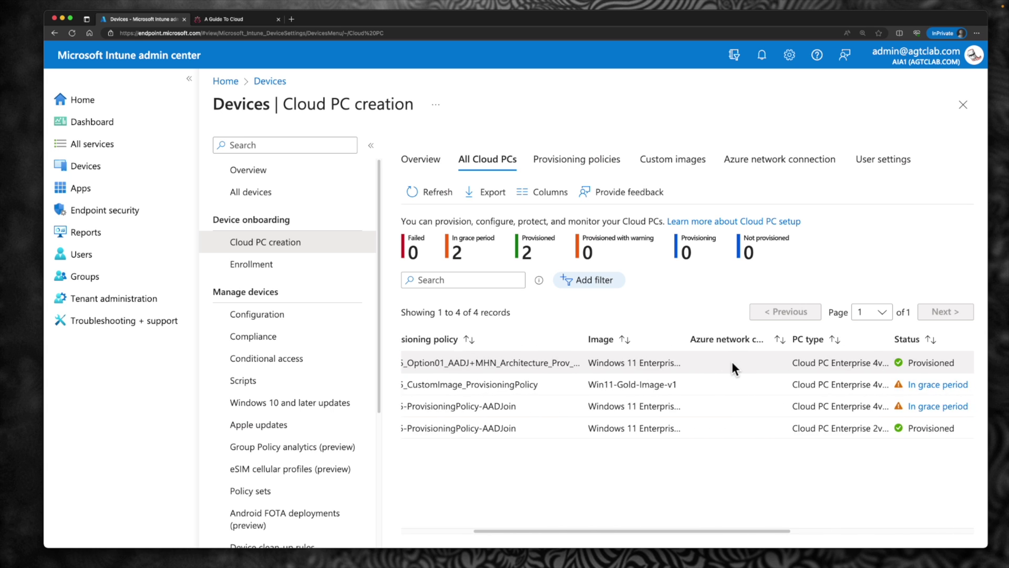
{"action": "scroll", "coordinate": [732, 362], "scroll_direction": "left", "scroll_amount": 2}
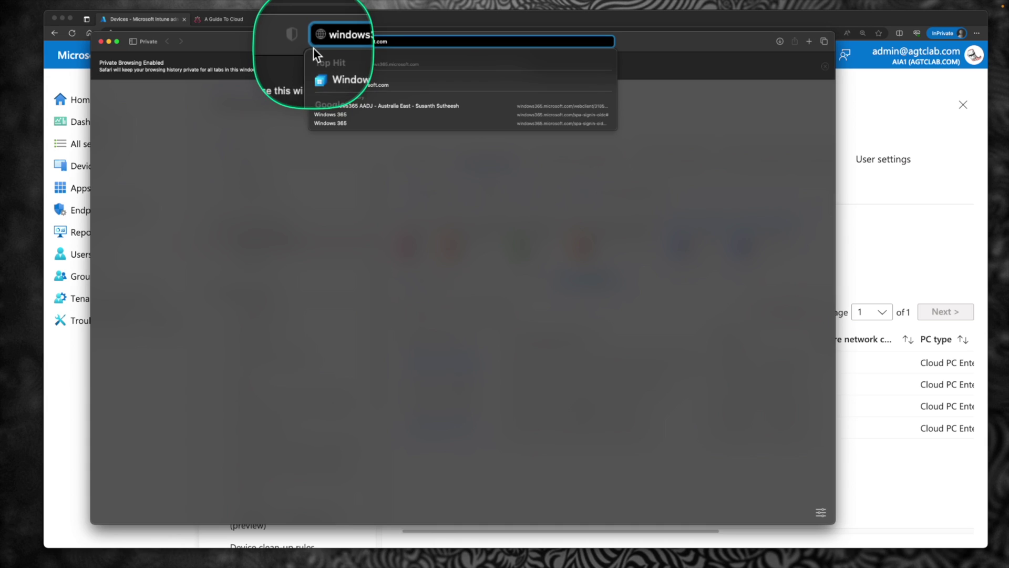
Sign in at 365.microsoft.com, stay signed in, and pass the three welcome pages
{"action": "type", "text": "365.microsoft"}
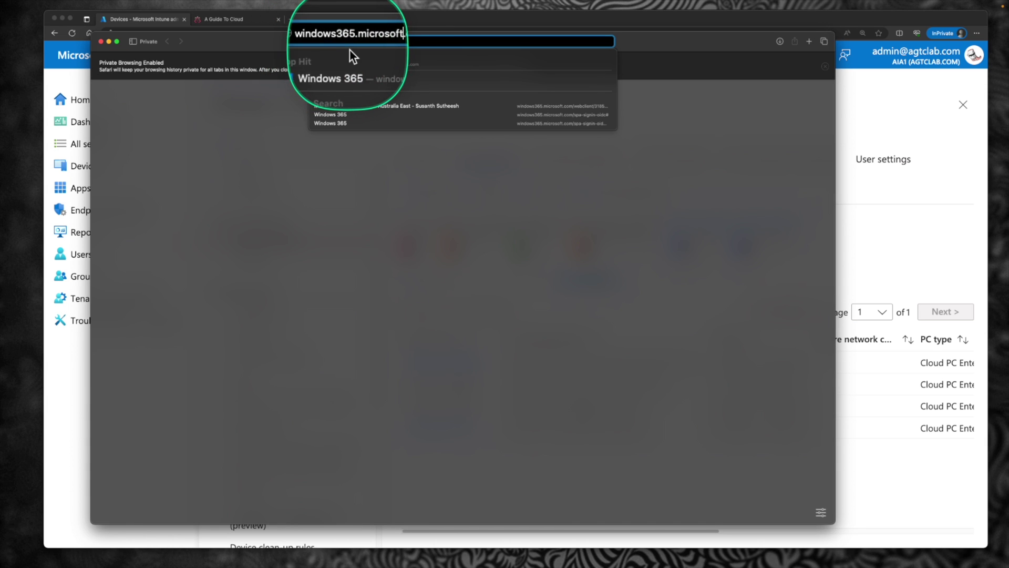
{"action": "type", "text": ".com"}
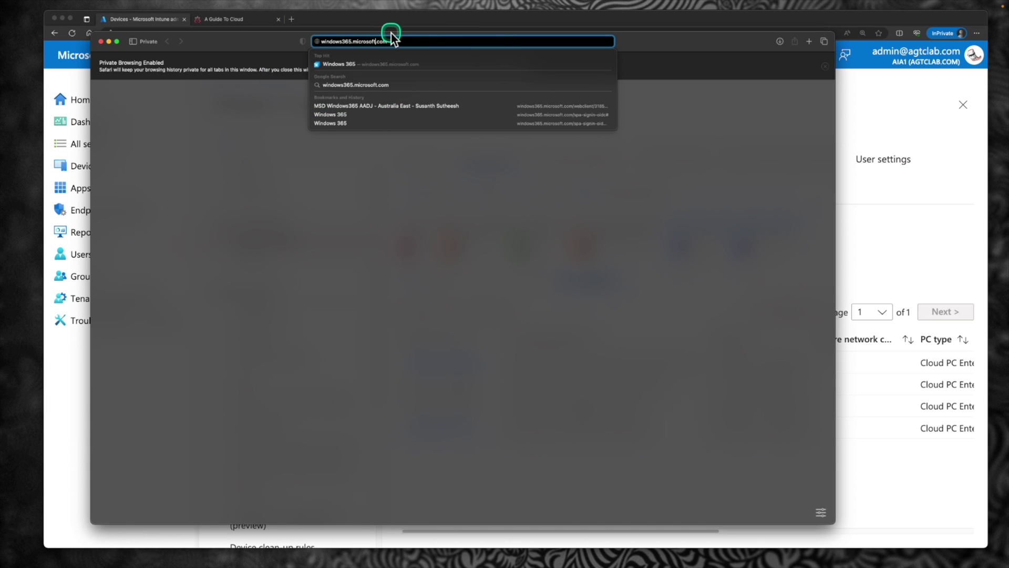
{"action": "key", "text": "Return"}
{"action": "left_click", "coordinate": [524, 314]}
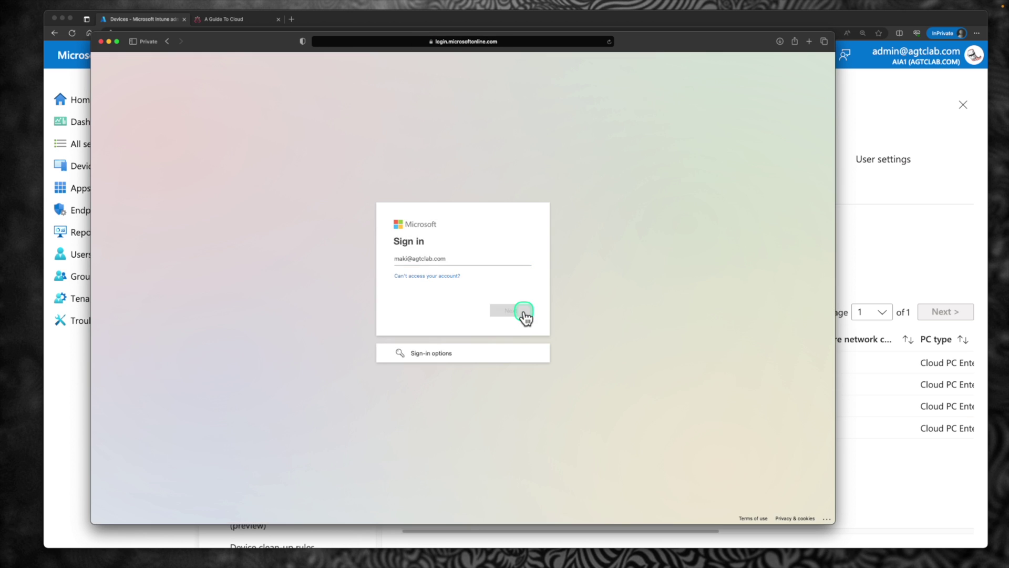
{"action": "left_click", "coordinate": [505, 323]}
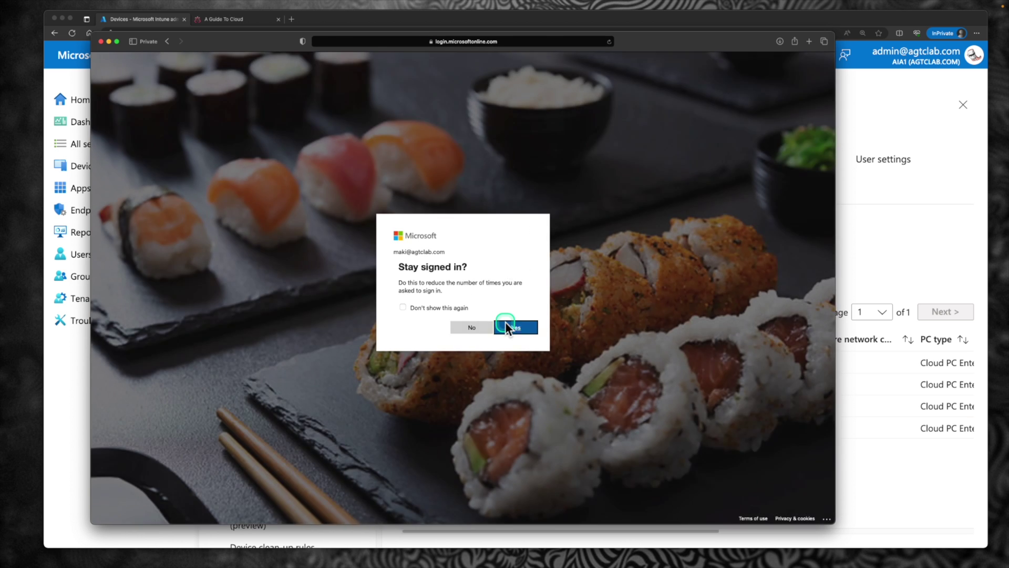
{"action": "left_click", "coordinate": [507, 323]}
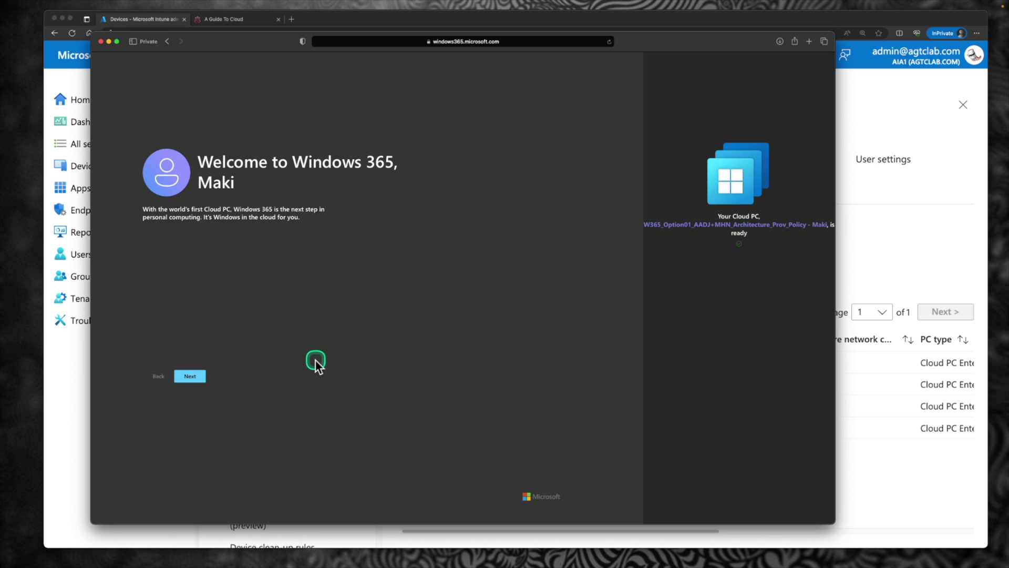
{"action": "left_click", "coordinate": [194, 377]}
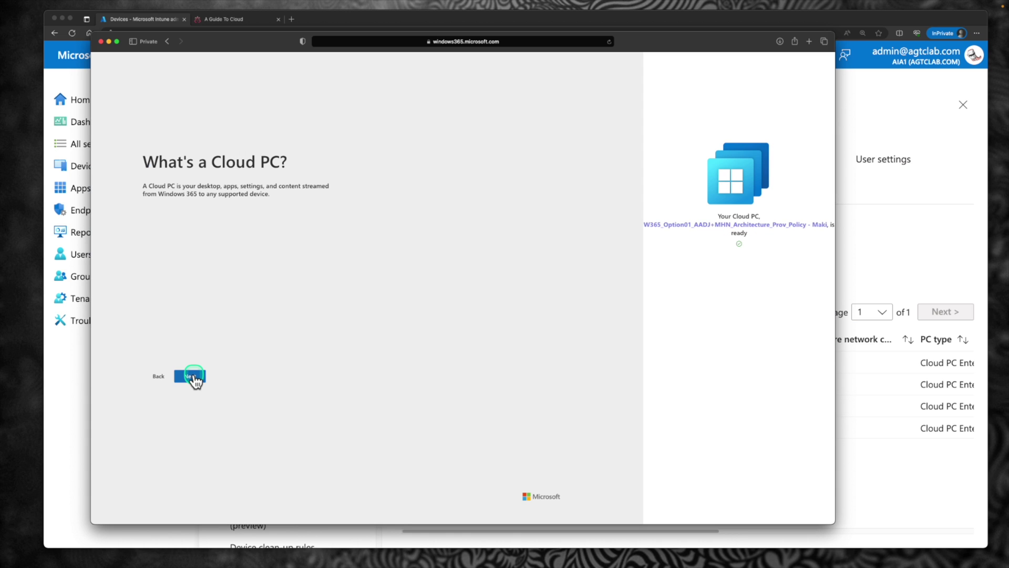
{"action": "left_click", "coordinate": [194, 376]}
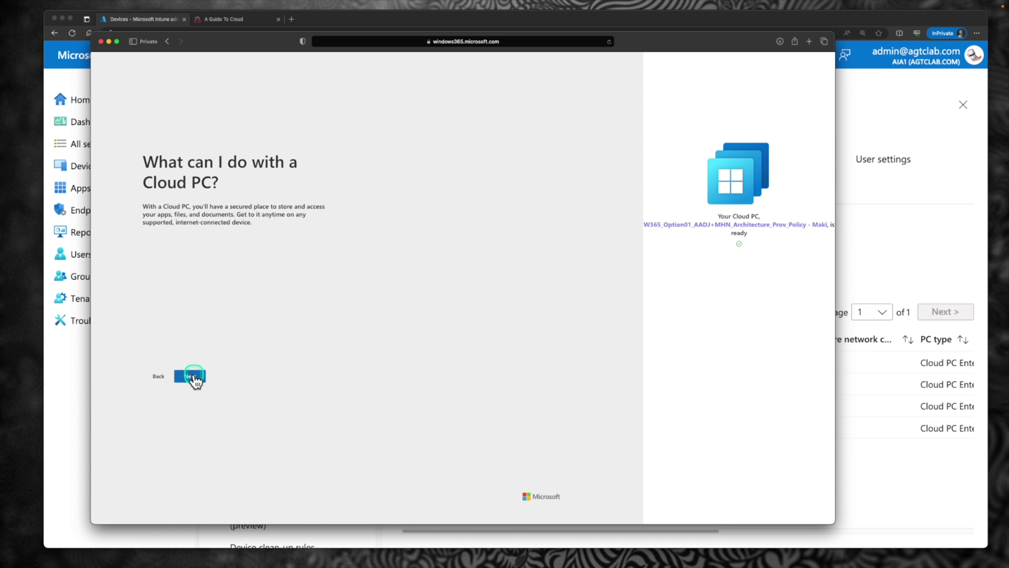
{"action": "left_click", "coordinate": [194, 376]}
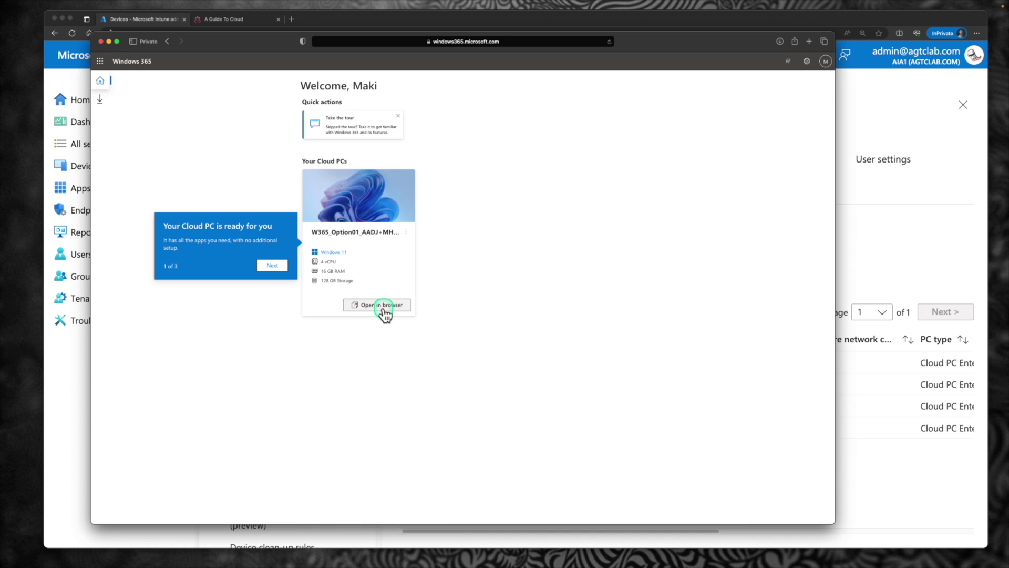
Open the Cloud PC in the browser, glance at Download apps, and return to its tab
{"action": "left_click", "coordinate": [384, 308]}
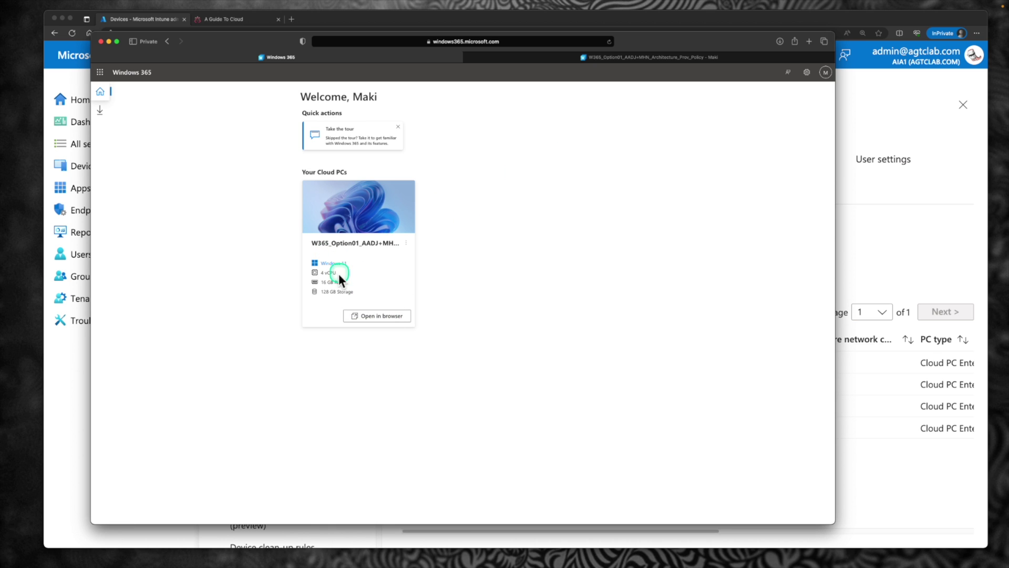
{"action": "left_click", "coordinate": [104, 110]}
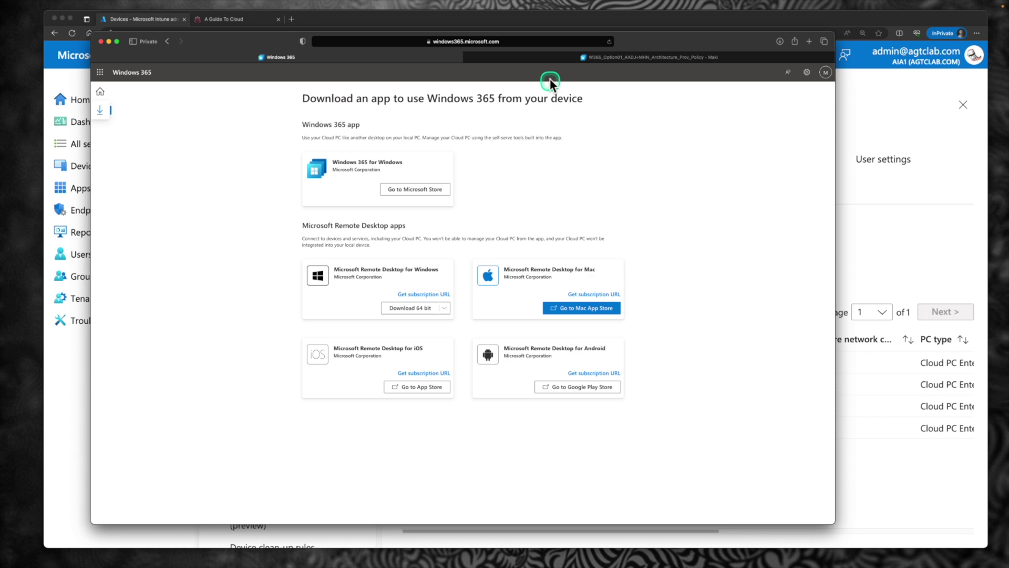
{"action": "left_click", "coordinate": [550, 61]}
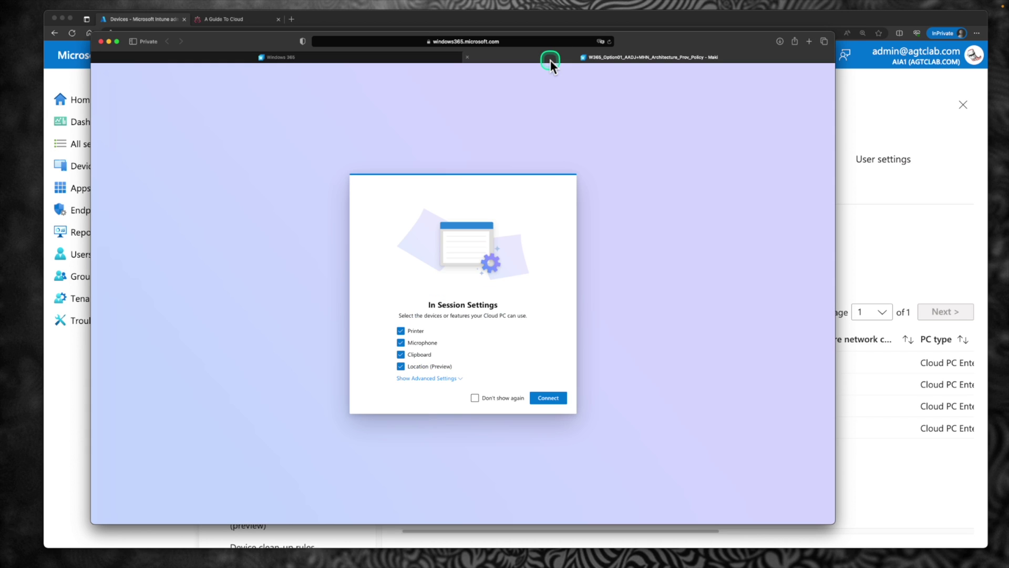
Connect to the Cloud PC with devices redirected and sign in to its desktop
{"action": "left_click", "coordinate": [558, 398]}
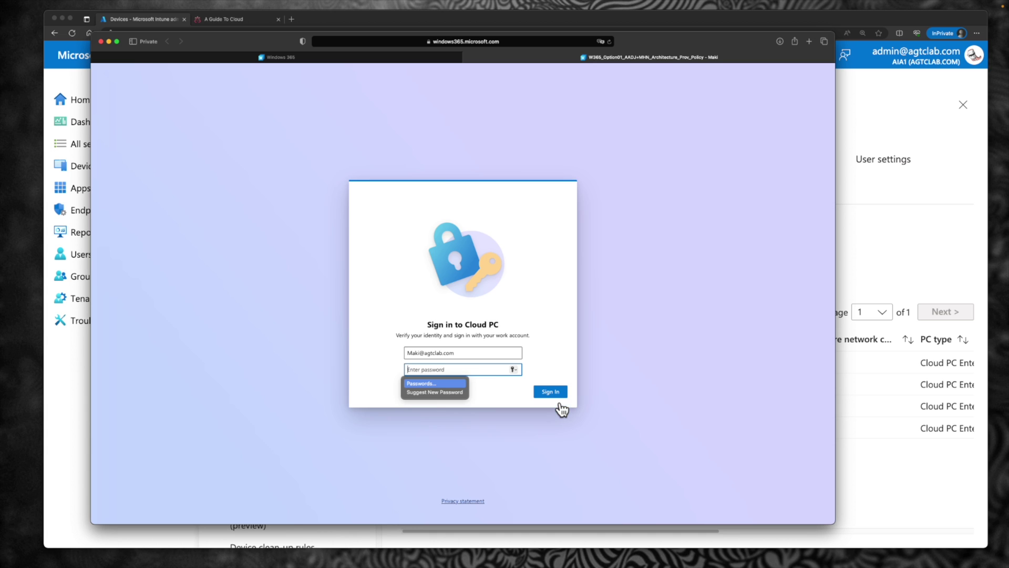
{"action": "left_click", "coordinate": [553, 390]}
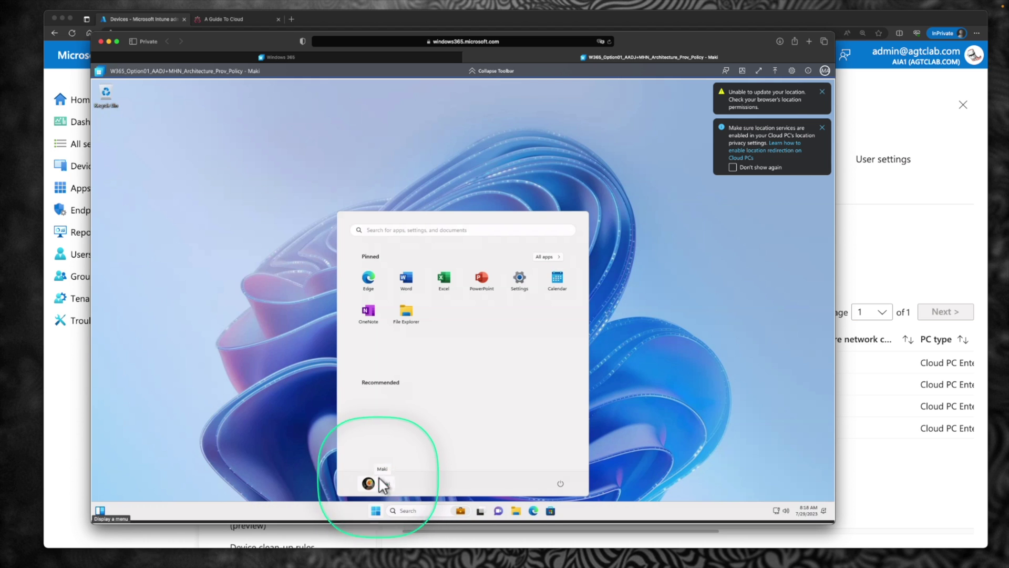
Check the Cloud PC's Settings > System > About specs, then launch Edge
{"action": "left_click", "coordinate": [376, 510]}
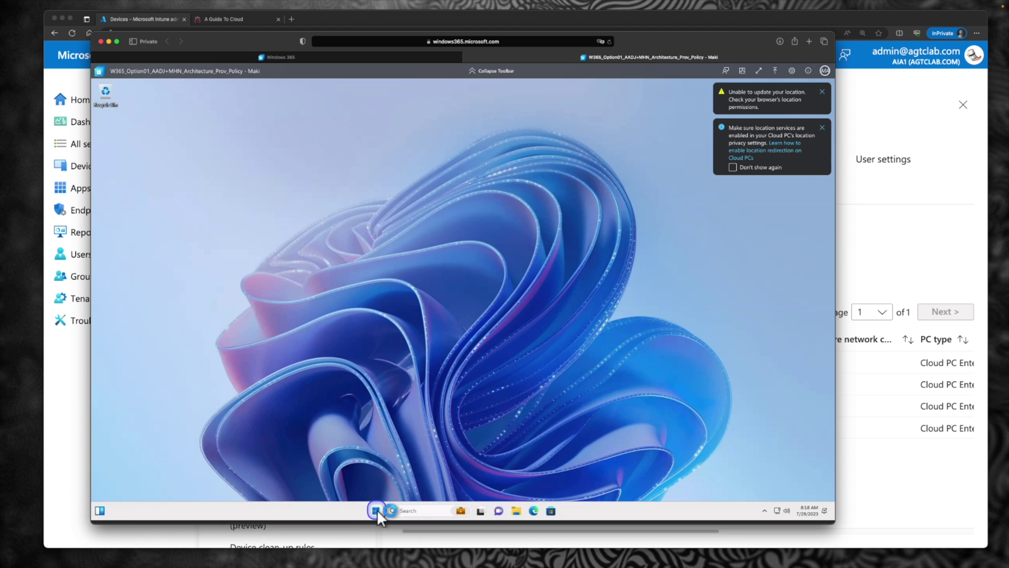
{"action": "left_click", "coordinate": [376, 510]}
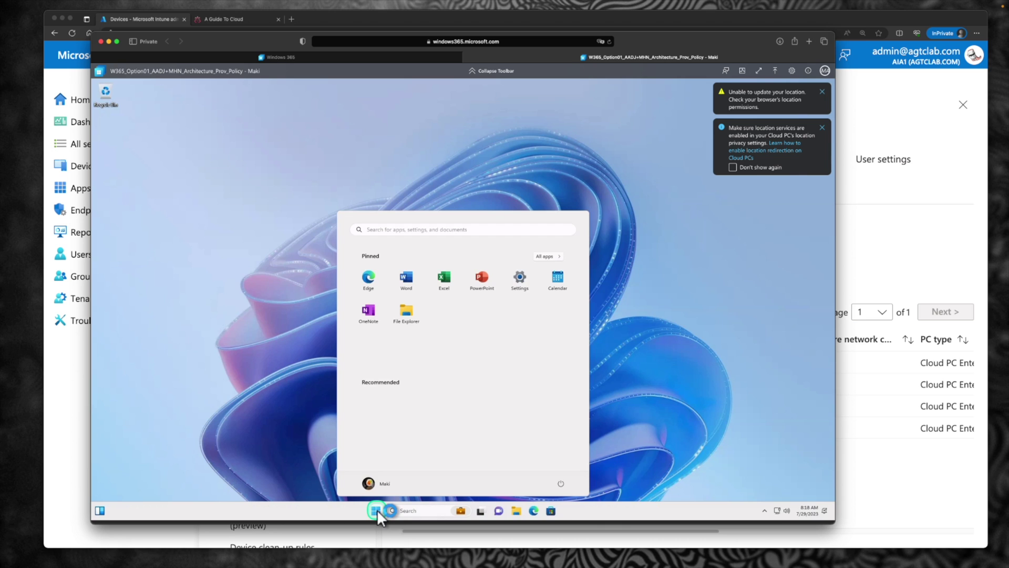
{"action": "left_click", "coordinate": [519, 283]}
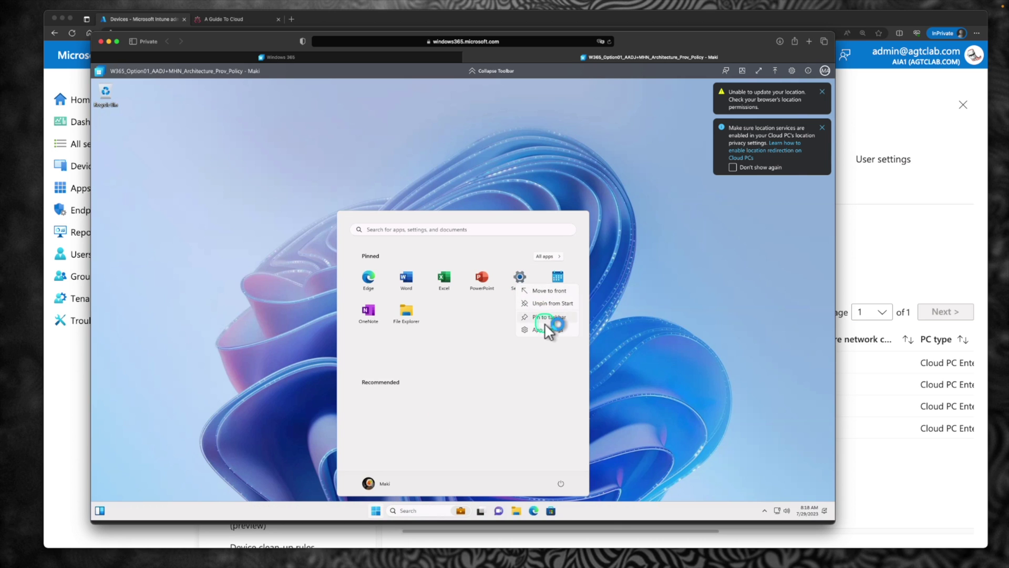
{"action": "left_click", "coordinate": [522, 276]}
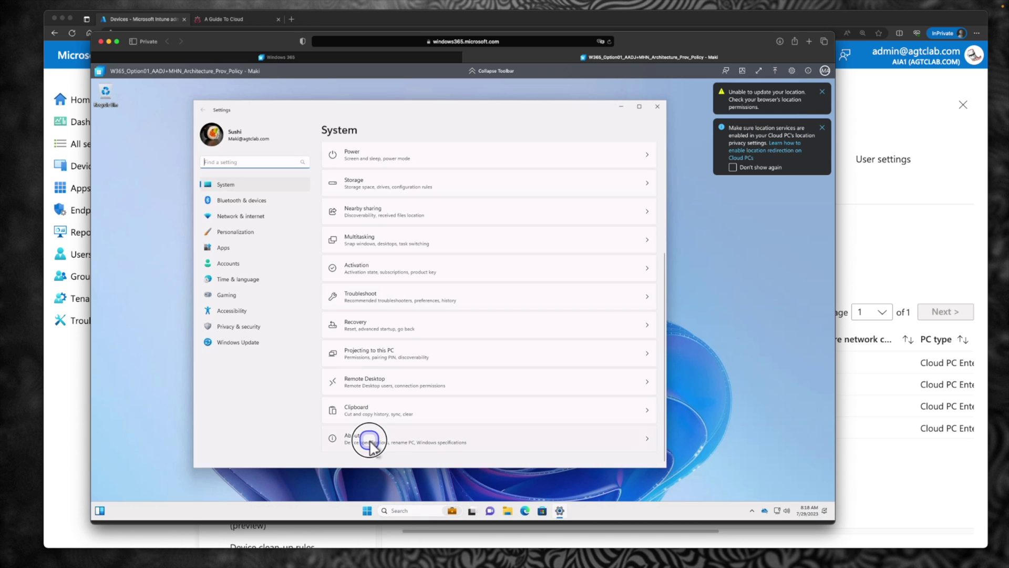
{"action": "left_click", "coordinate": [370, 440]}
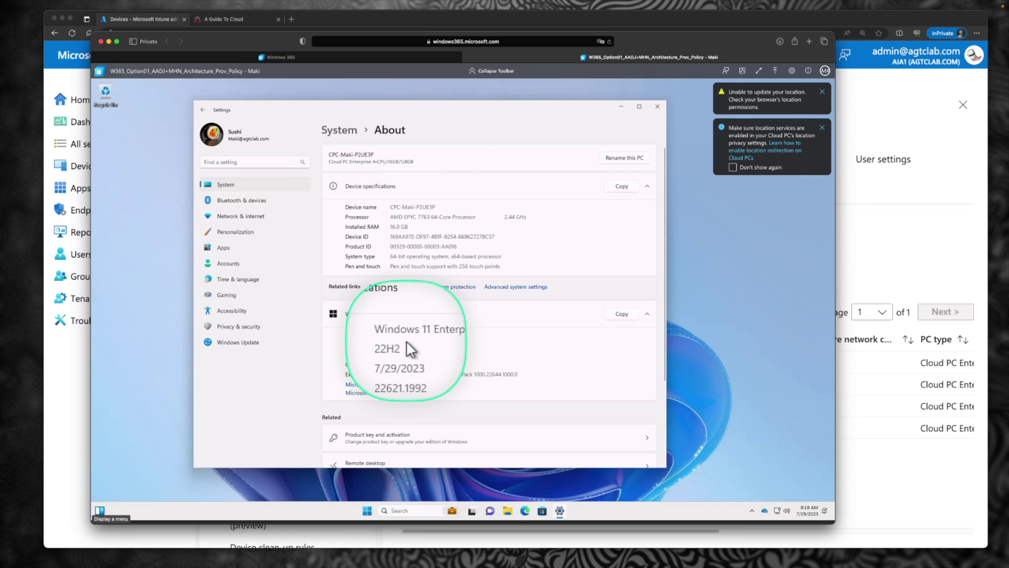
{"action": "left_click", "coordinate": [524, 510]}
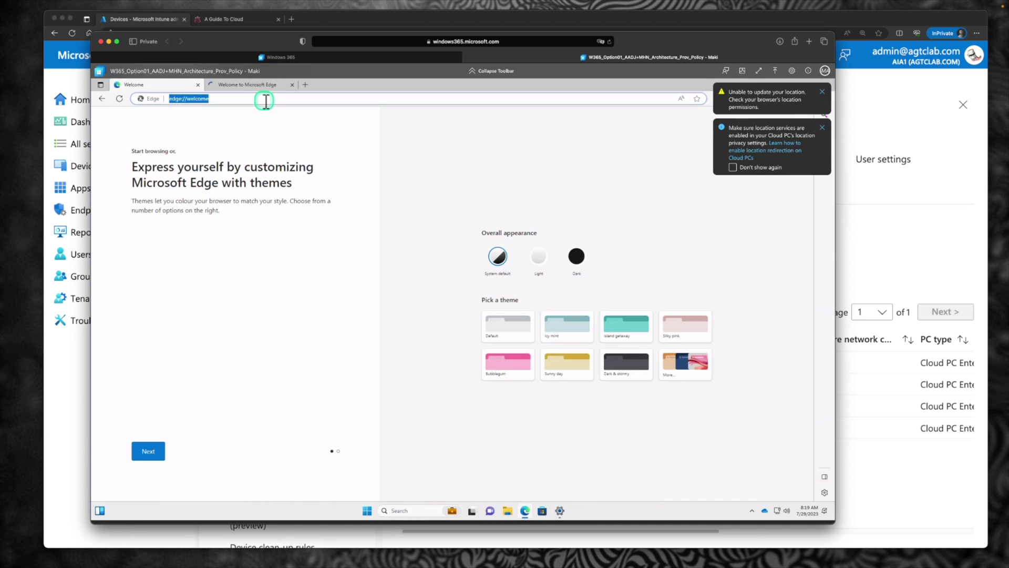
Search 'telstra speedtest' in Edge and run the connection speed test
{"action": "type", "text": "telstra speedtest"}
{"action": "key", "text": "Return"}
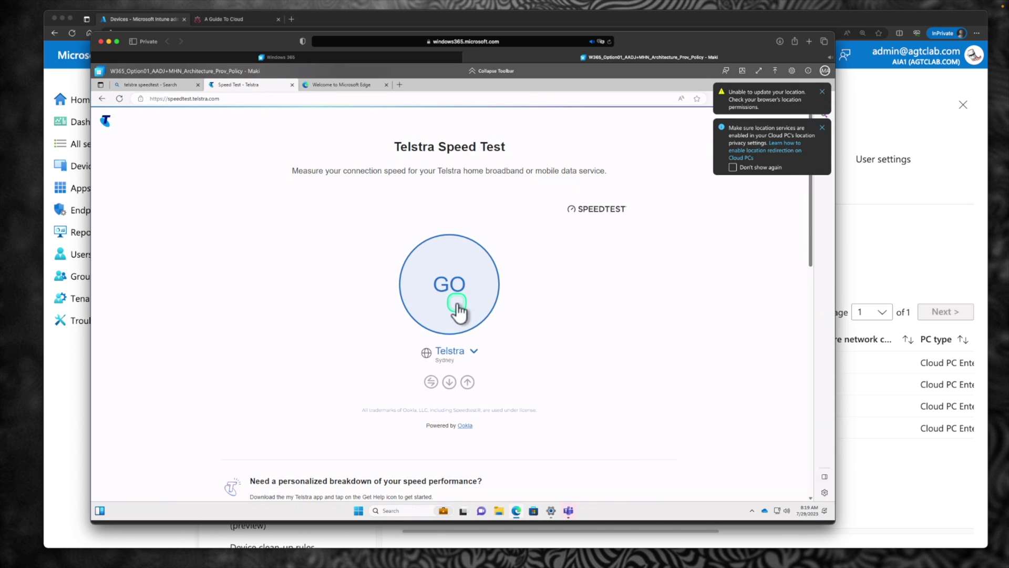
{"action": "left_click", "coordinate": [457, 302]}
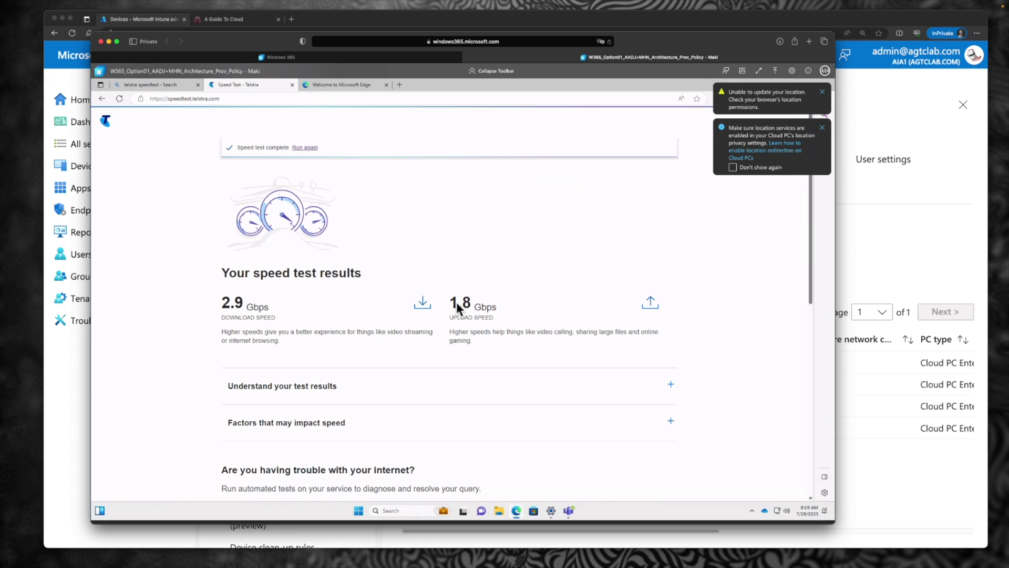
Close Edge and leave the Cloud PC session tab, returning to PowerPoint
{"action": "double_click", "coordinate": [448, 86]}
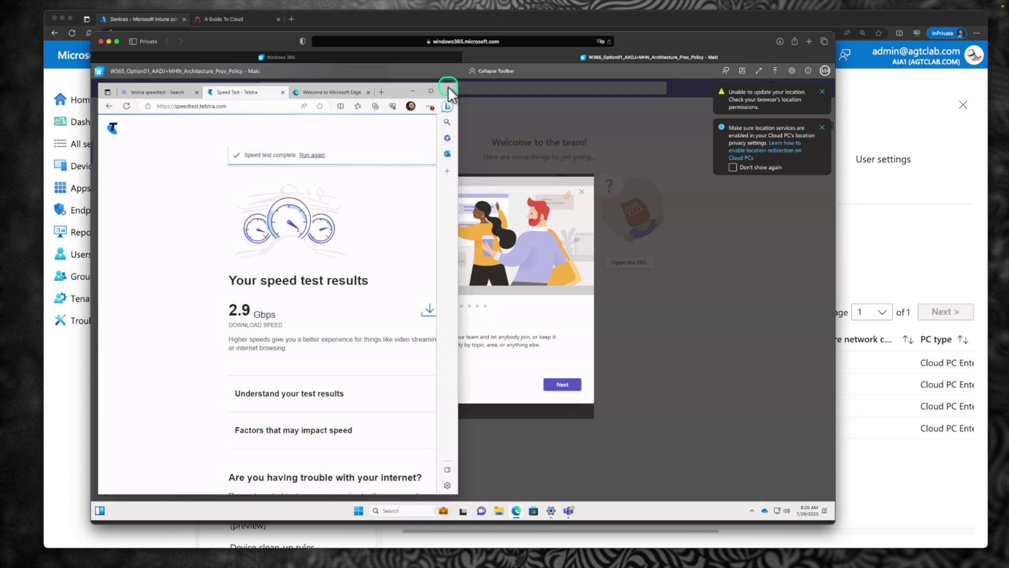
{"action": "left_click_drag", "start_coordinate": [396, 90], "coordinate": [512, 124]}
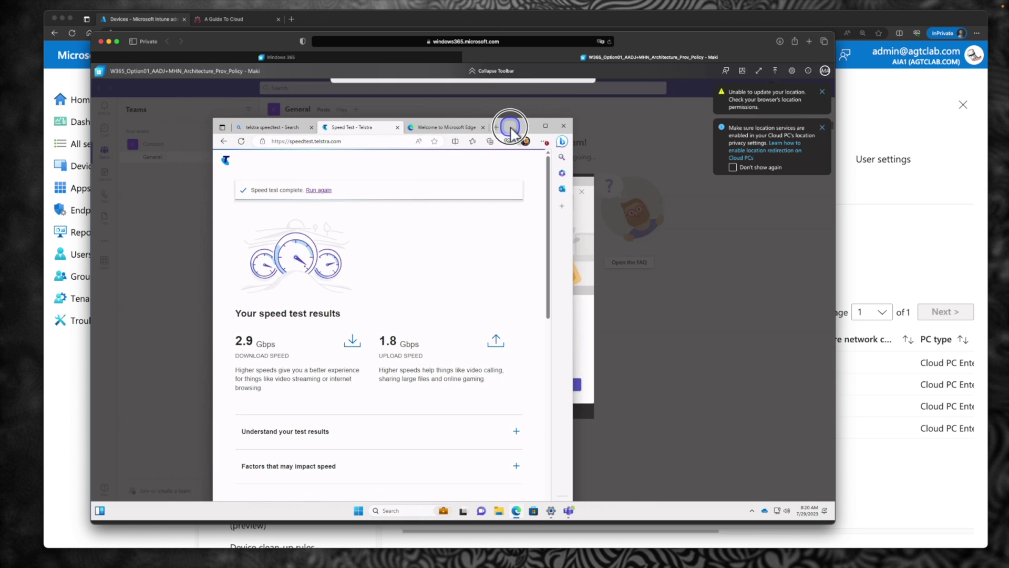
{"action": "left_click", "coordinate": [563, 125]}
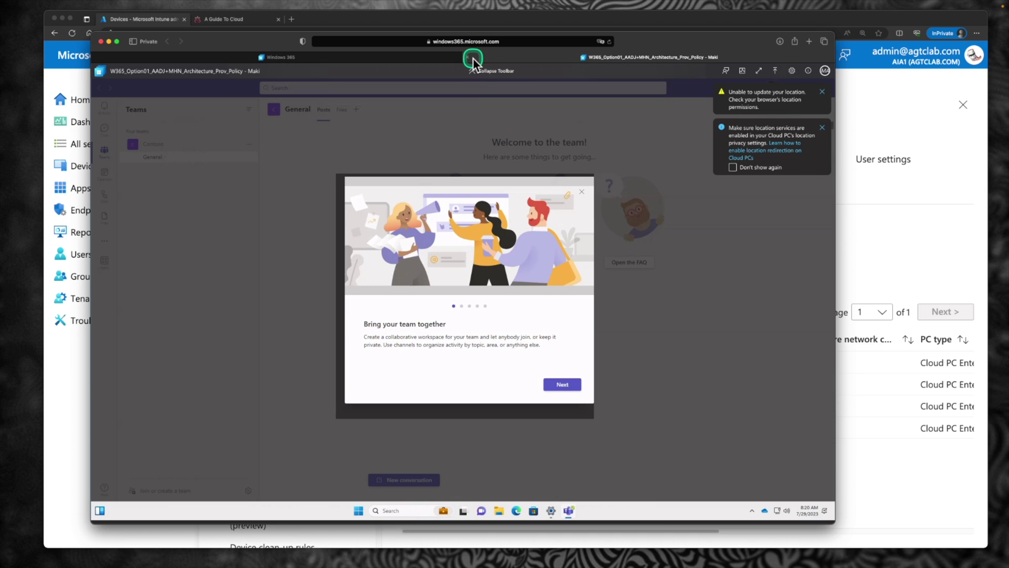
{"action": "left_click", "coordinate": [468, 58]}
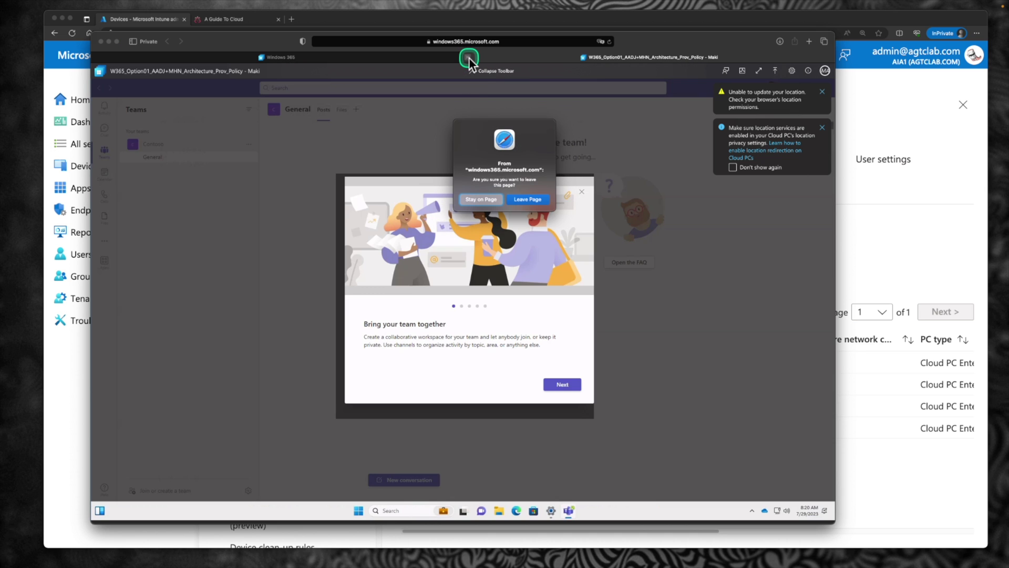
{"action": "left_click", "coordinate": [516, 197]}
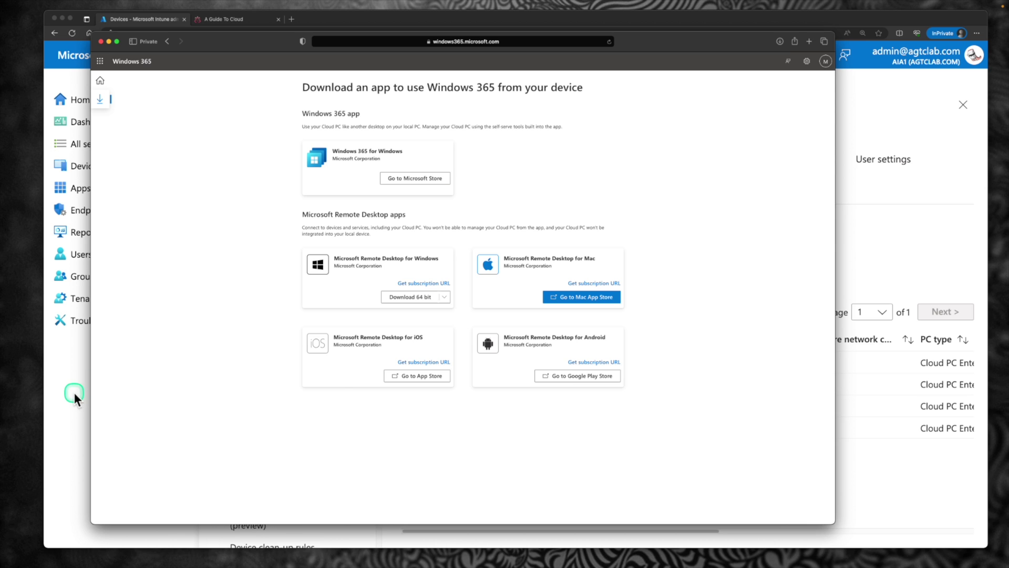
{"action": "key", "text": "super+Tab"}
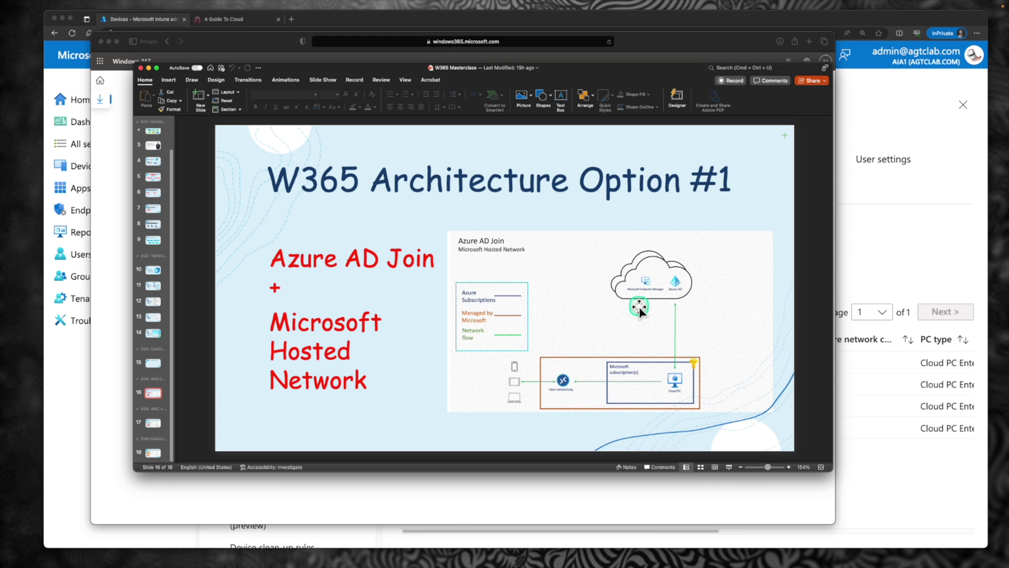